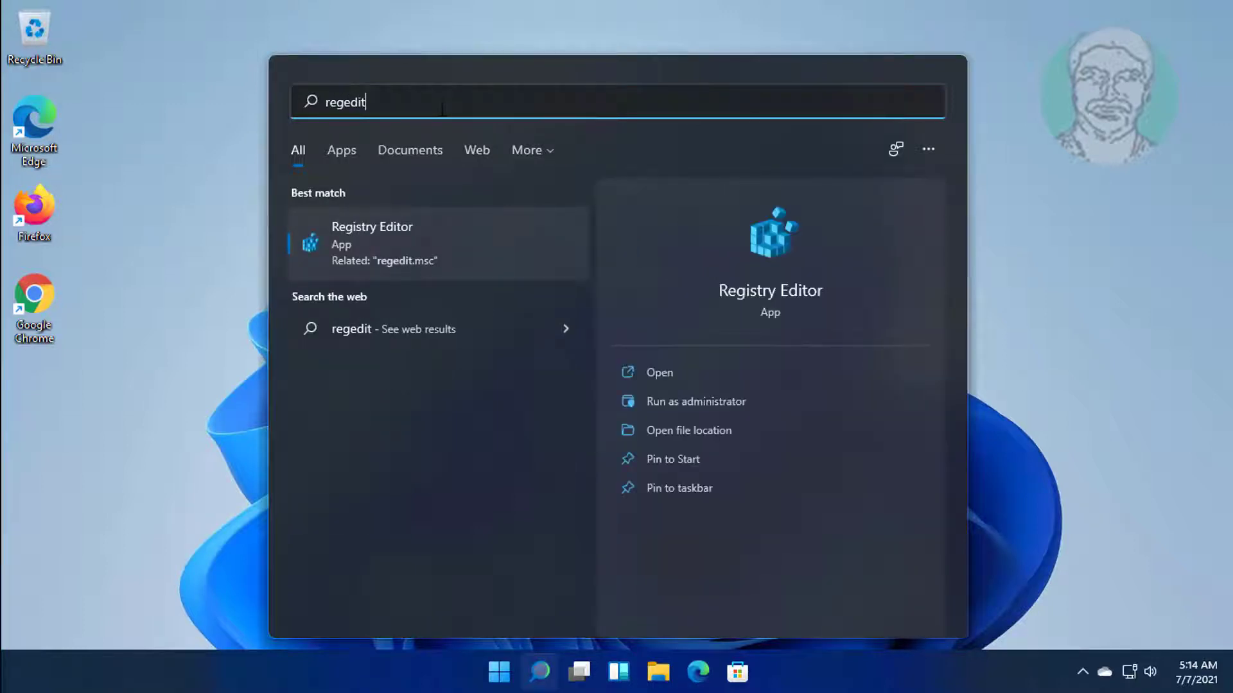
# Launch the Registry Editor search result with Run as administrator.
pyautogui.rightClick(386, 238)
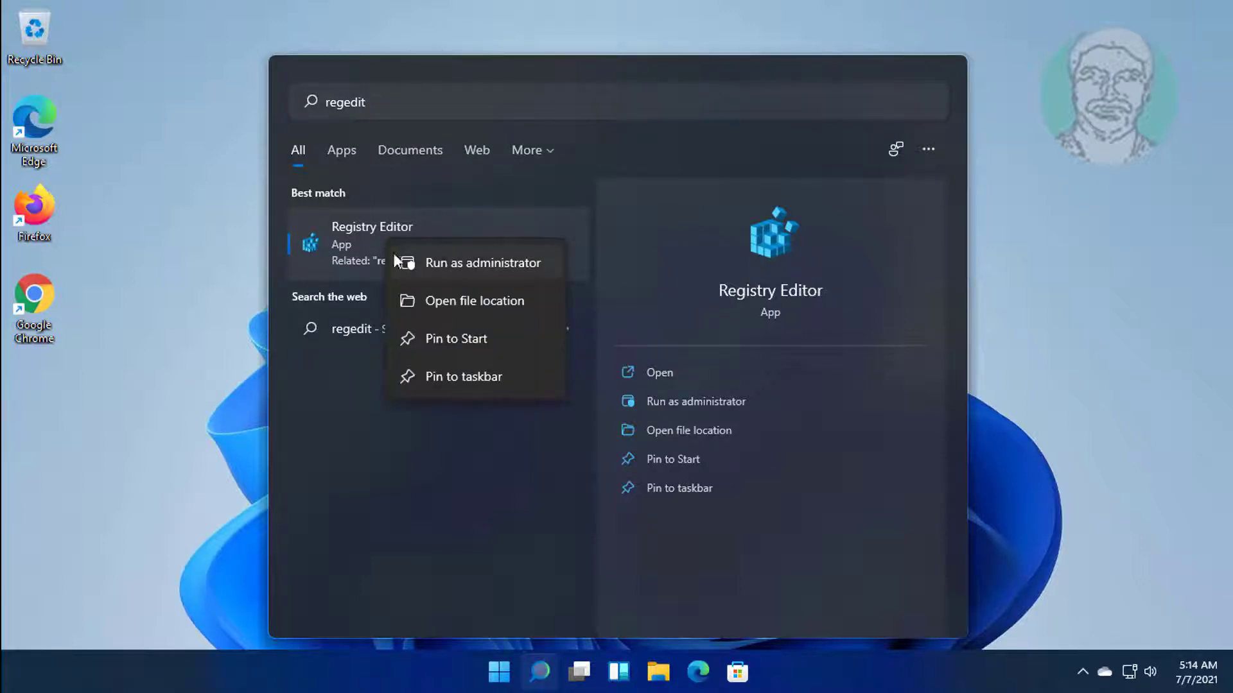
pyautogui.click(480, 263)
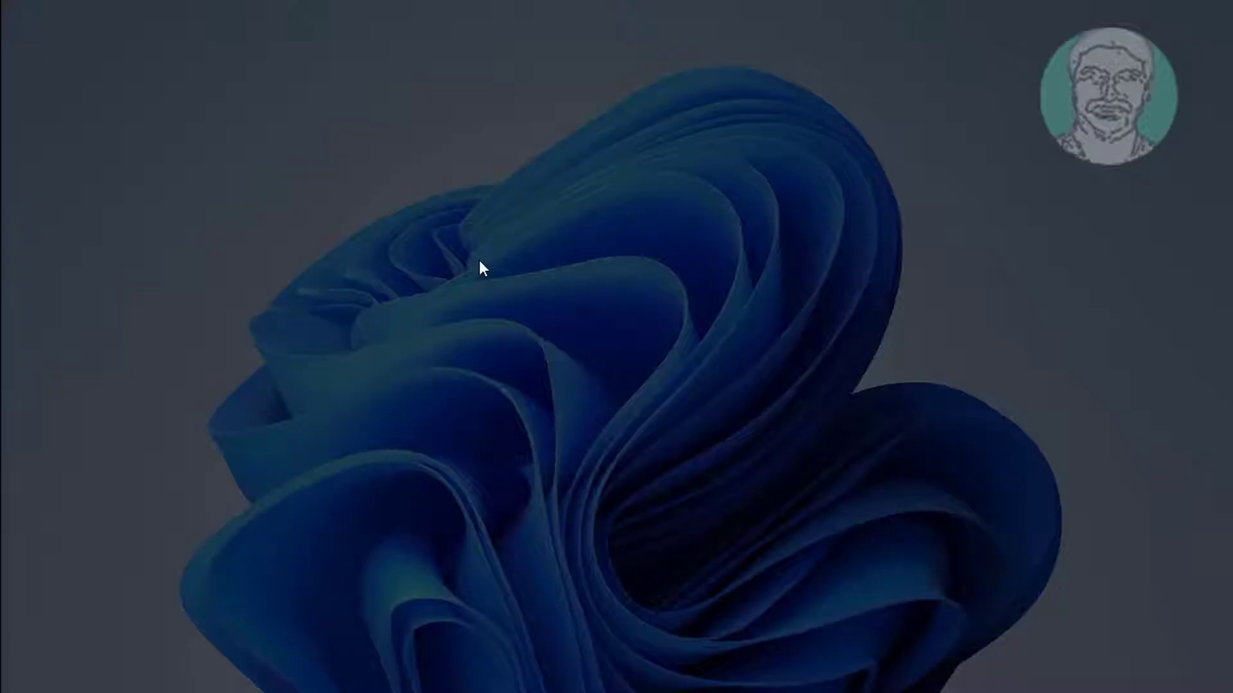
# Approve the UAC prompt, maximize Registry Editor, and expand HKEY_CURRENT_USER > Software > Microsoft.
pyautogui.click(533, 483)
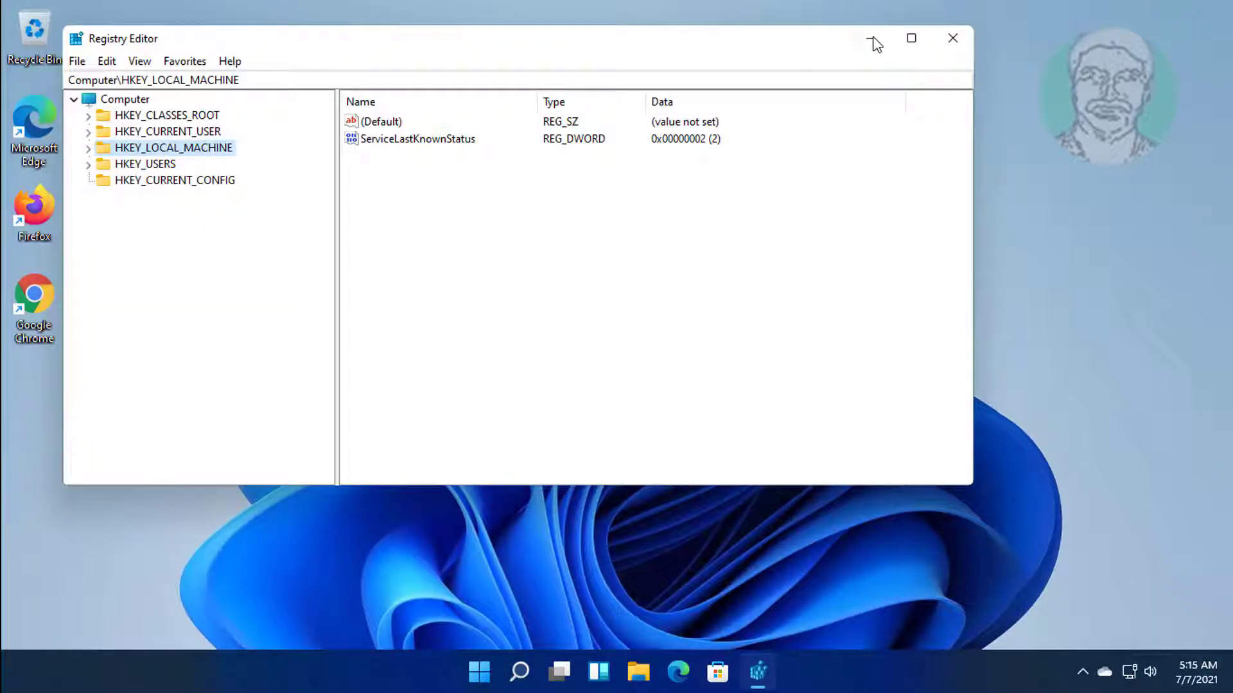
pyautogui.click(911, 38)
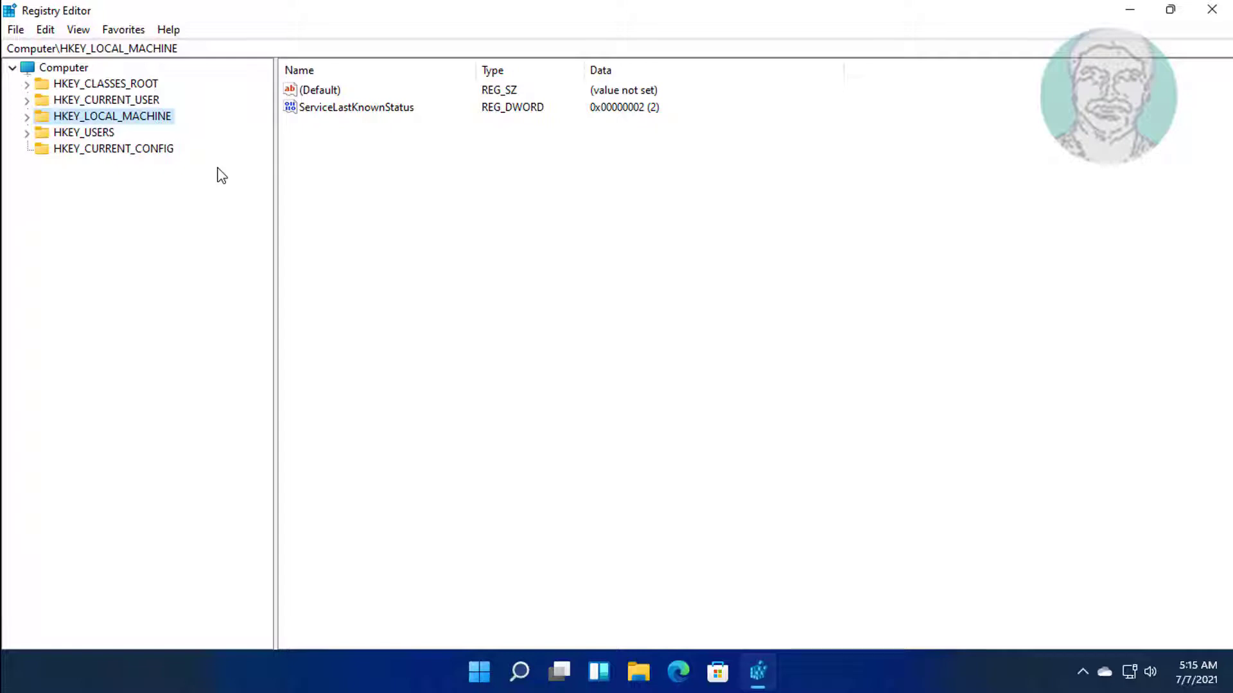
pyautogui.click(151, 100)
pyautogui.click(27, 101)
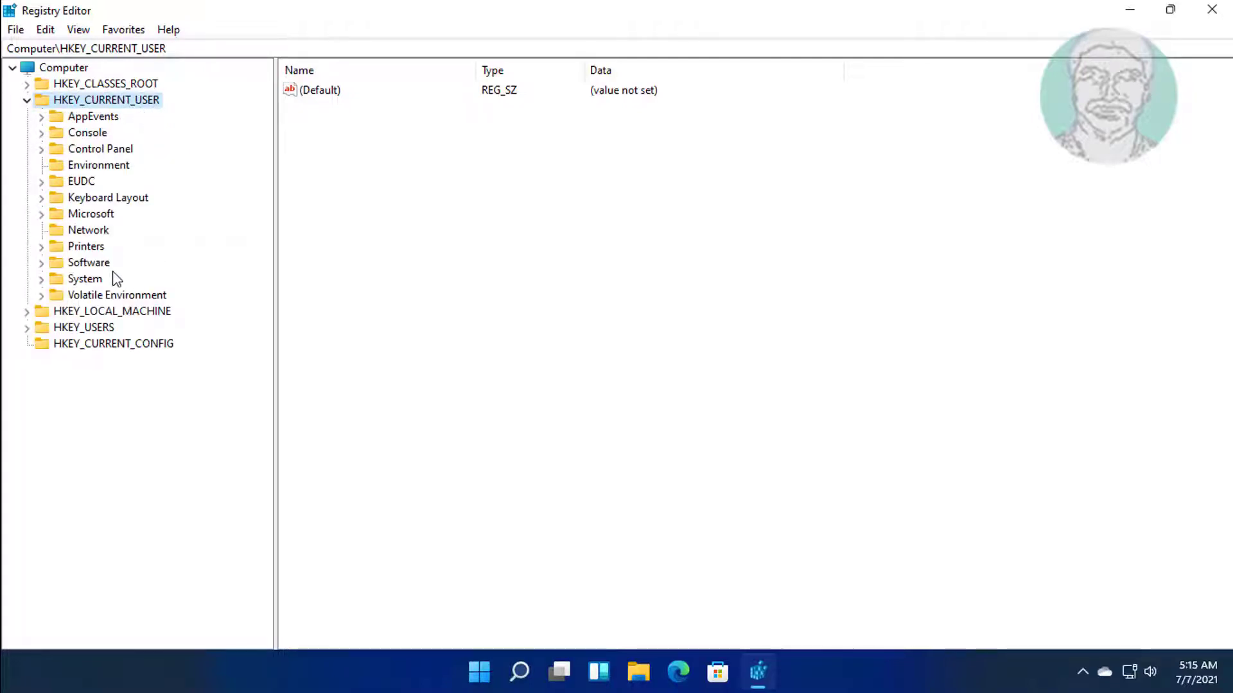
pyautogui.click(93, 264)
pyautogui.click(41, 264)
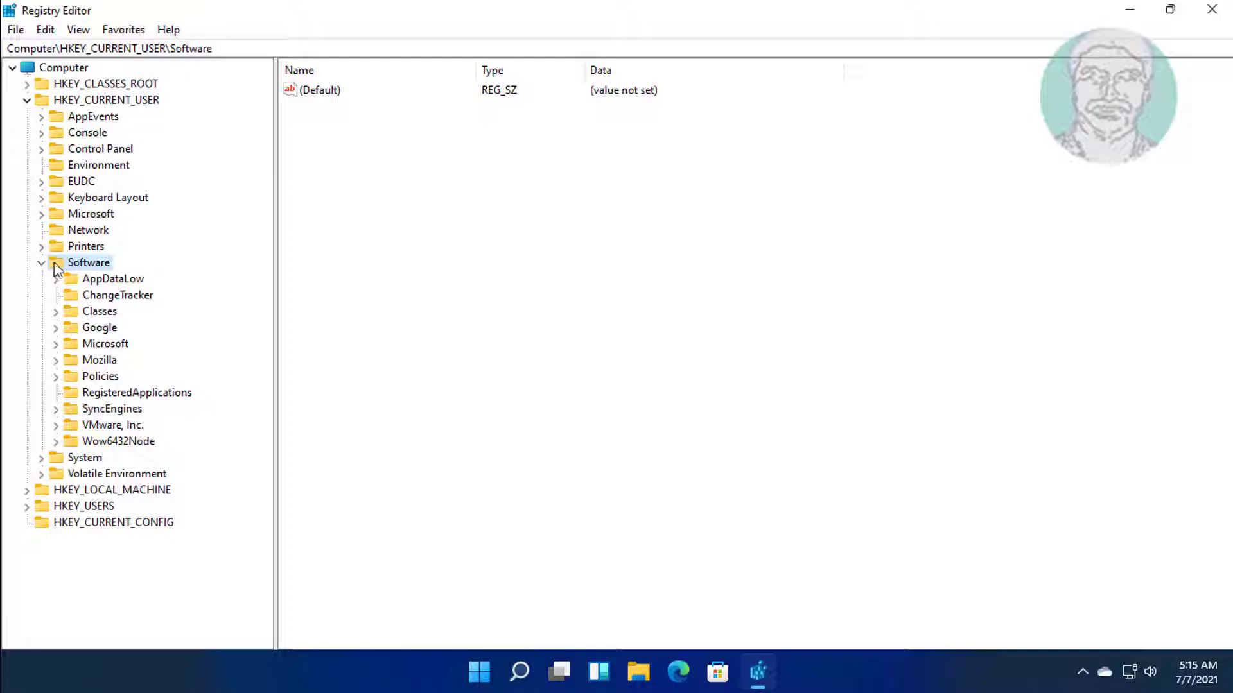
pyautogui.click(122, 346)
pyautogui.click(56, 345)
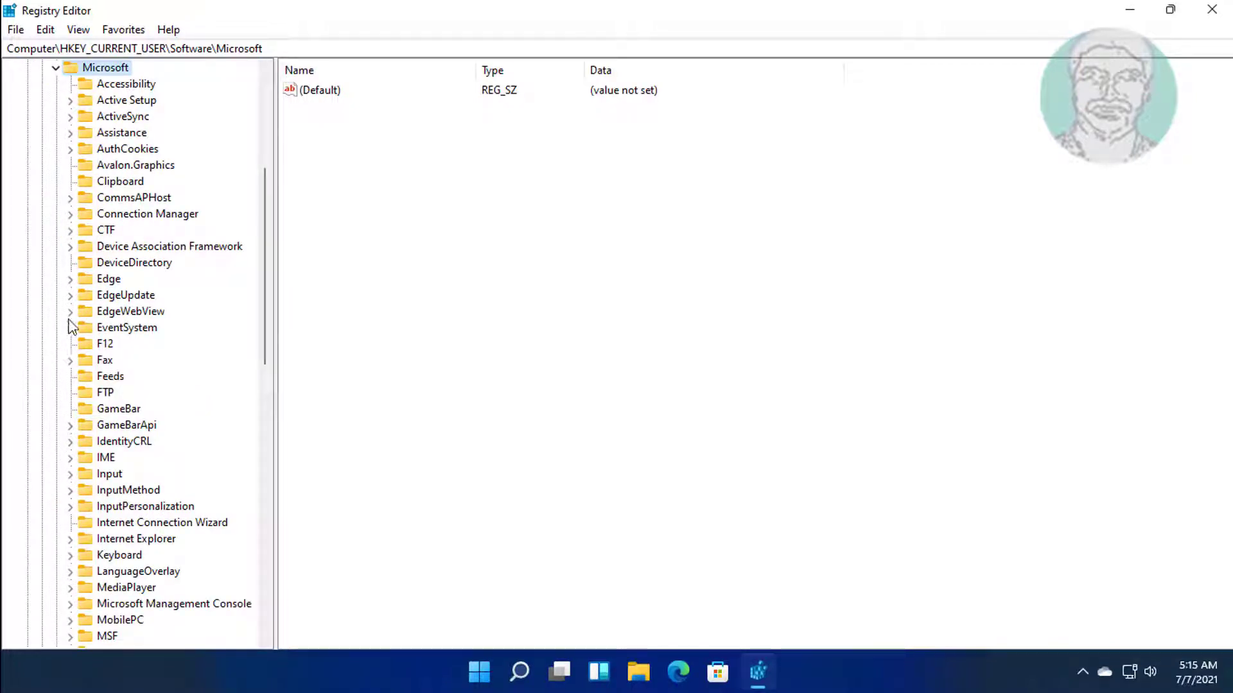
# Expand Windows > CurrentVersion > Explorer and select the StuckRects3 key.
pyautogui.scroll(-1, 191, 379)
pyautogui.scroll(-14, 191, 380)
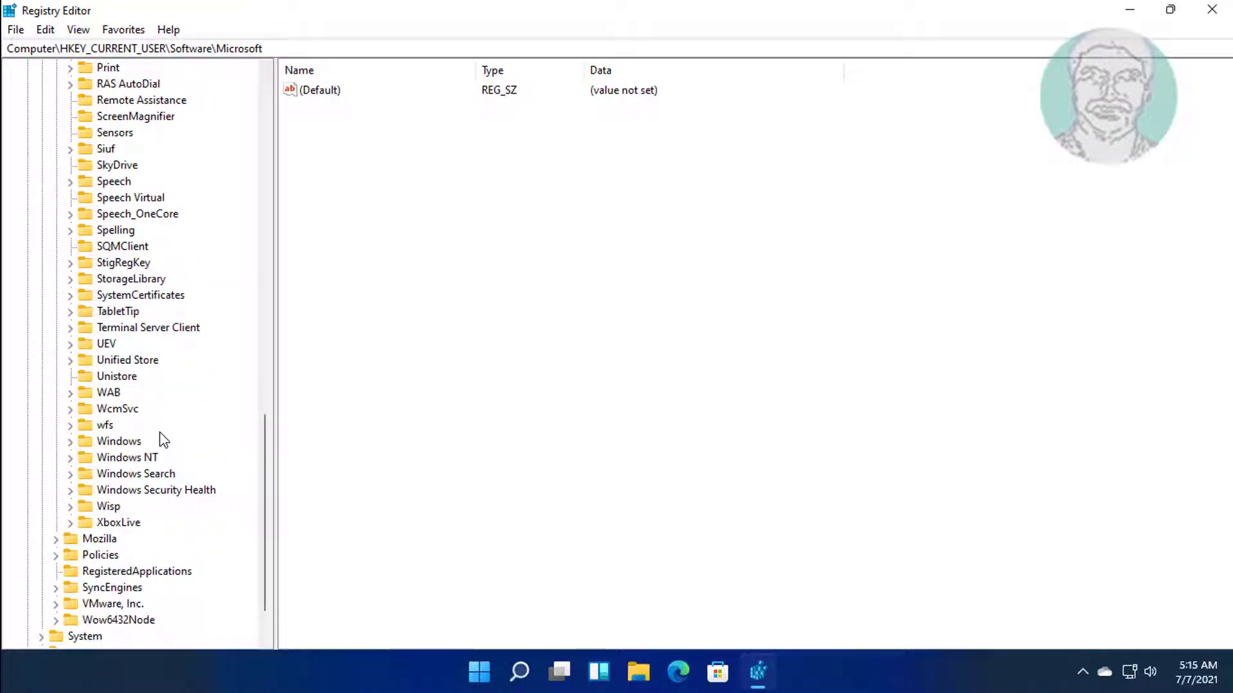
pyautogui.click(138, 443)
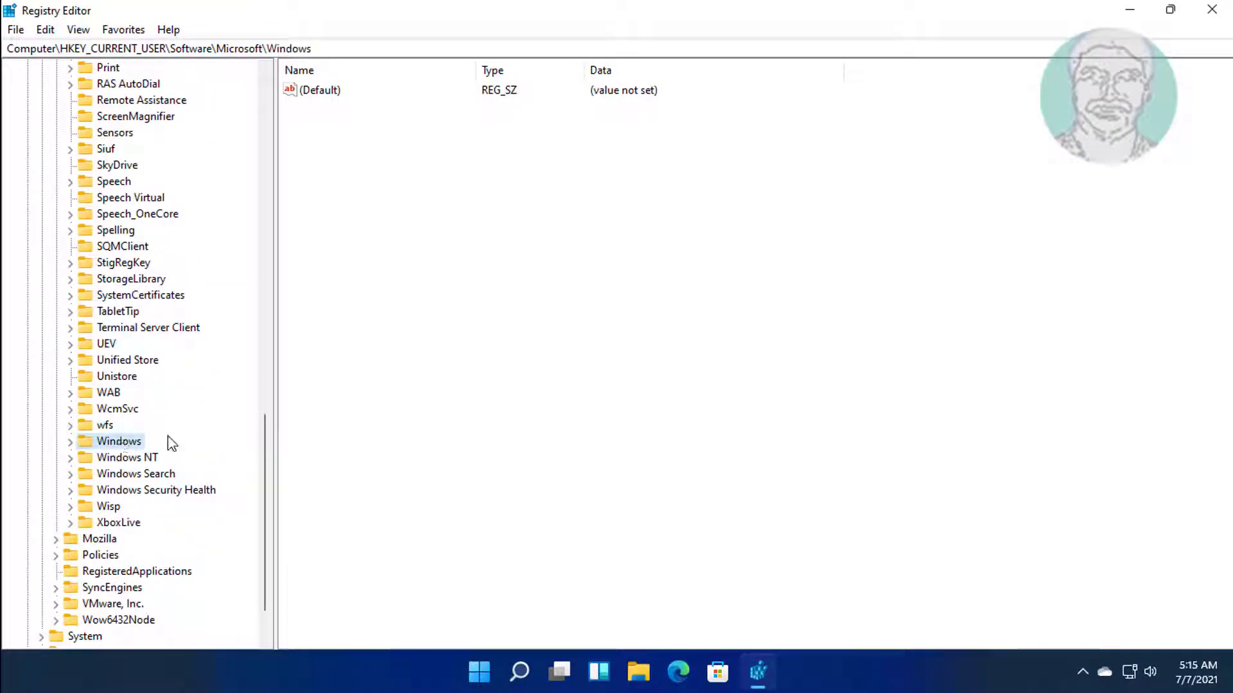
pyautogui.click(70, 442)
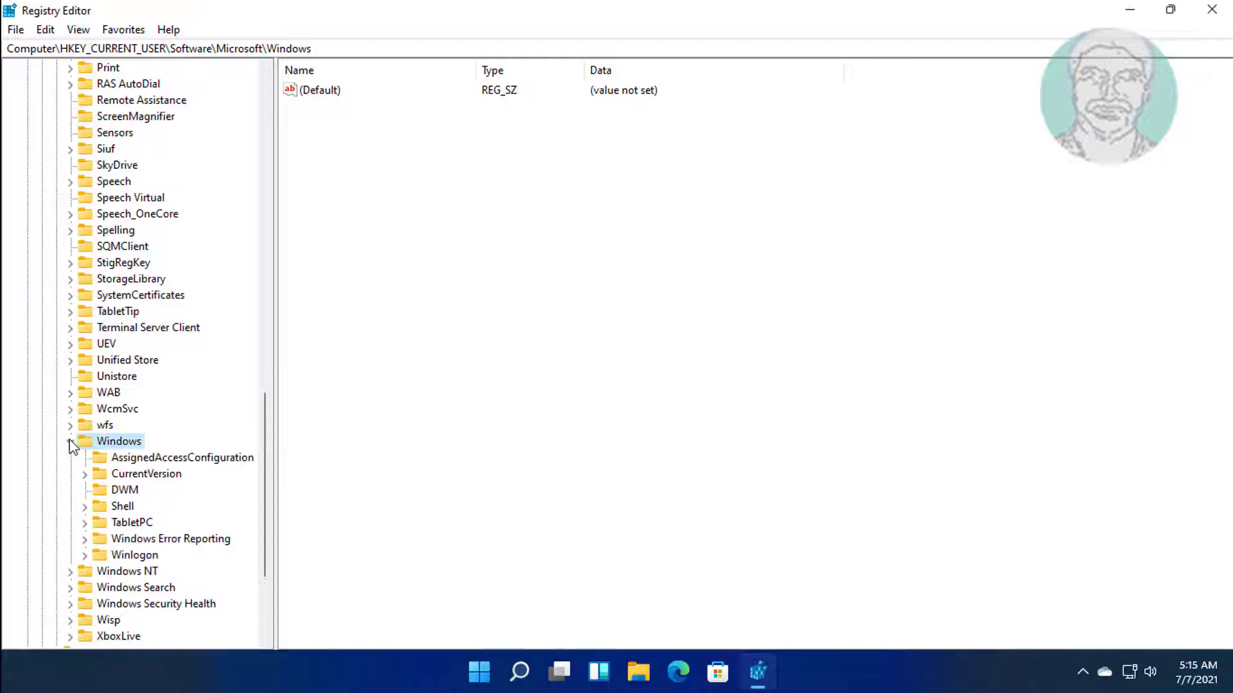
pyautogui.click(156, 475)
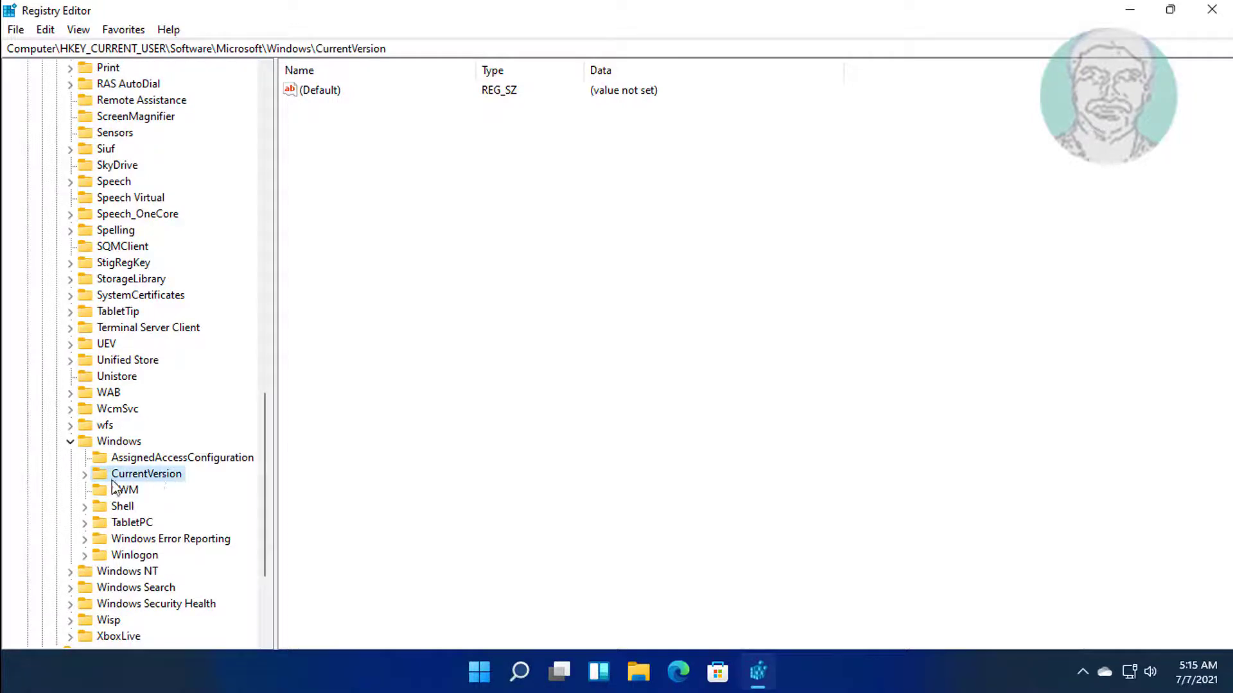
pyautogui.click(85, 475)
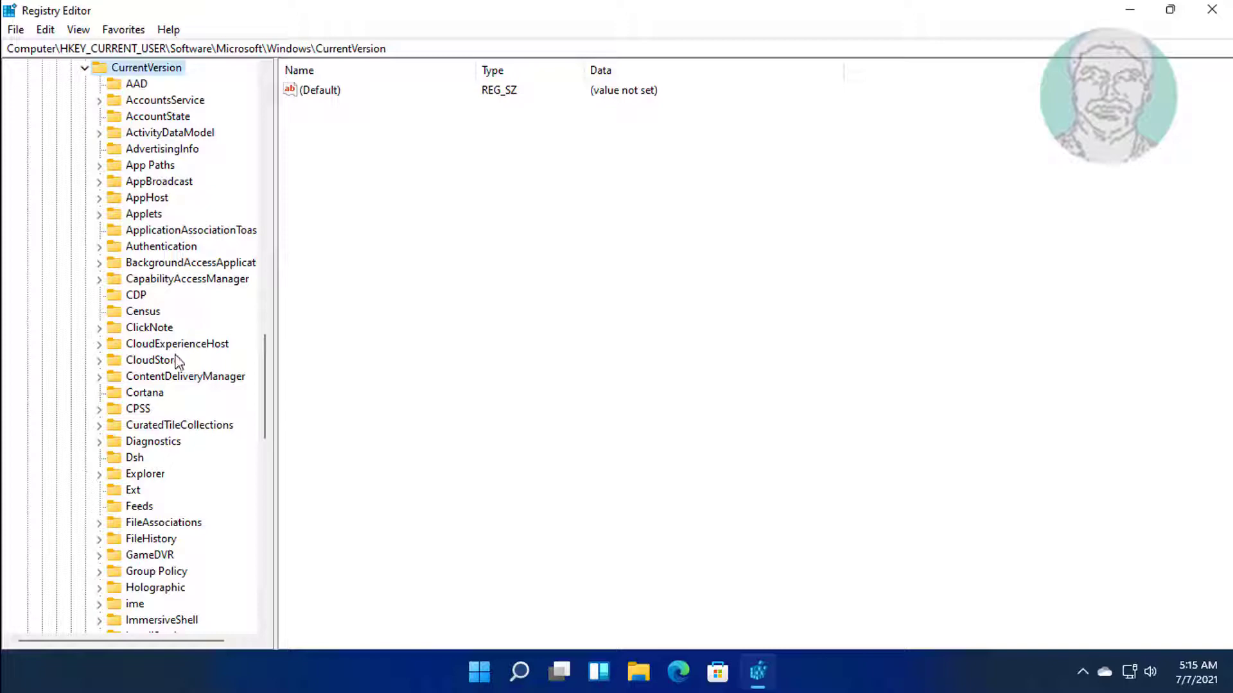
pyautogui.click(153, 476)
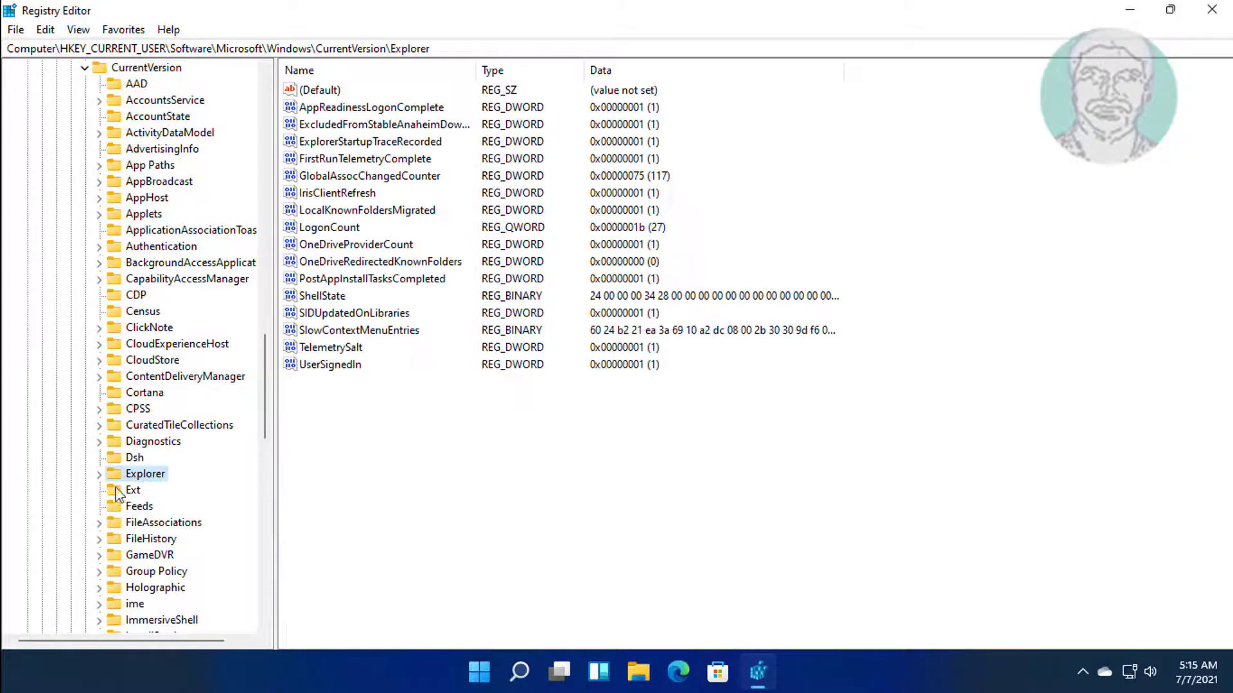
pyautogui.click(100, 475)
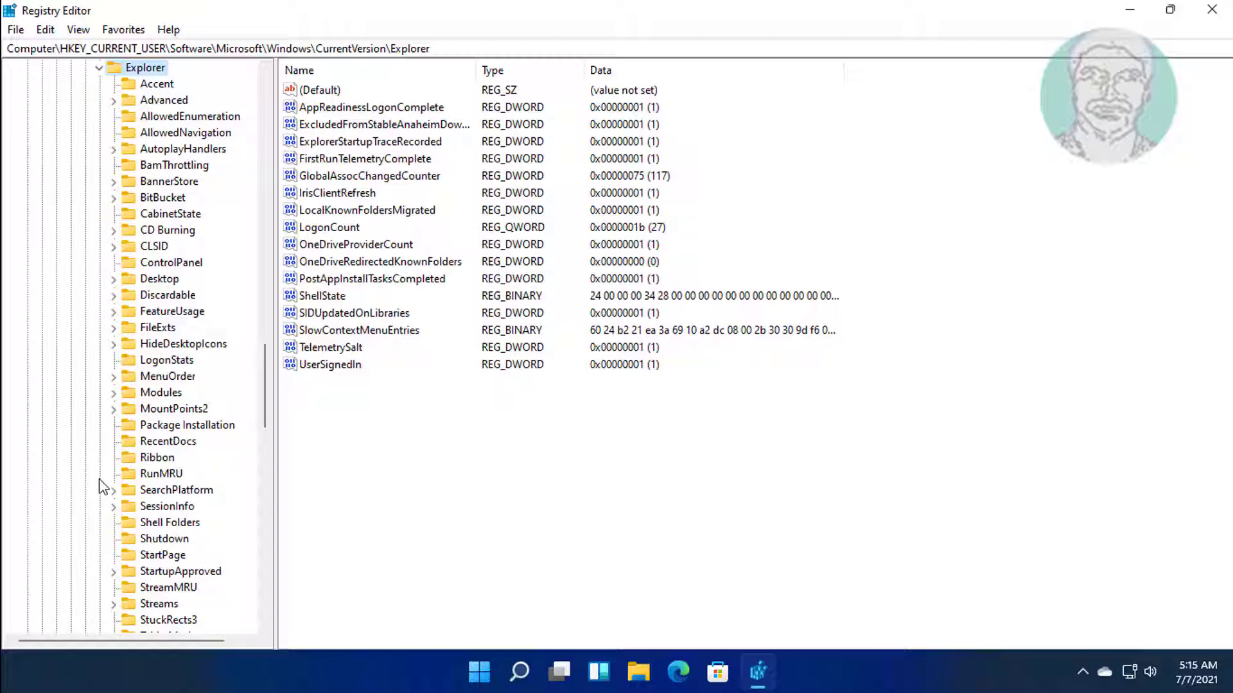
pyautogui.scroll(-5, 244, 504)
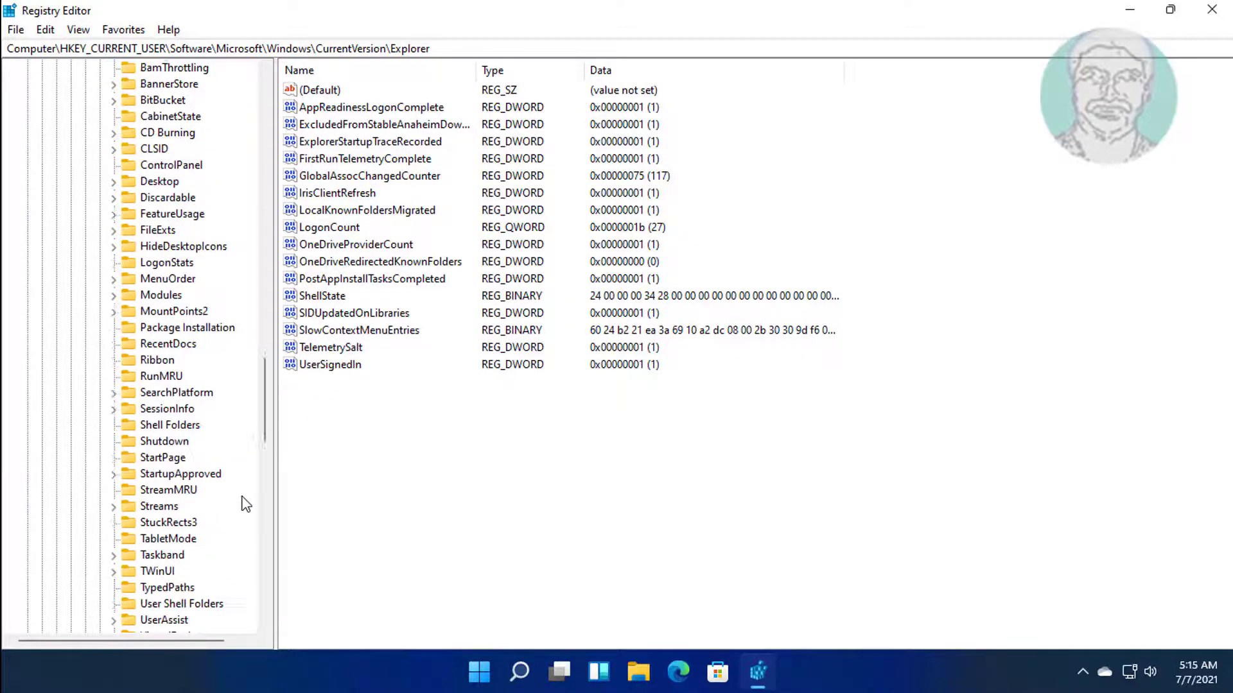
pyautogui.click(180, 384)
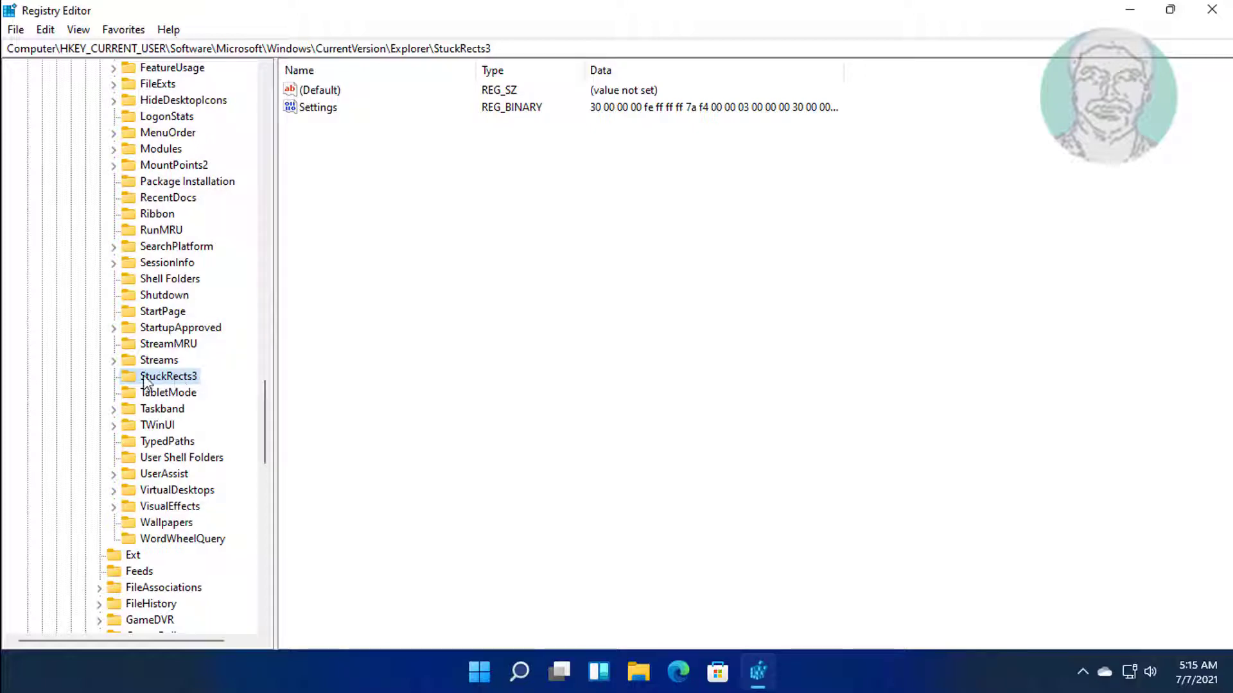
# Export the StuckRects3 key to Documents as the backup file 'backupforafteruse'.
pyautogui.rightClick(191, 384)
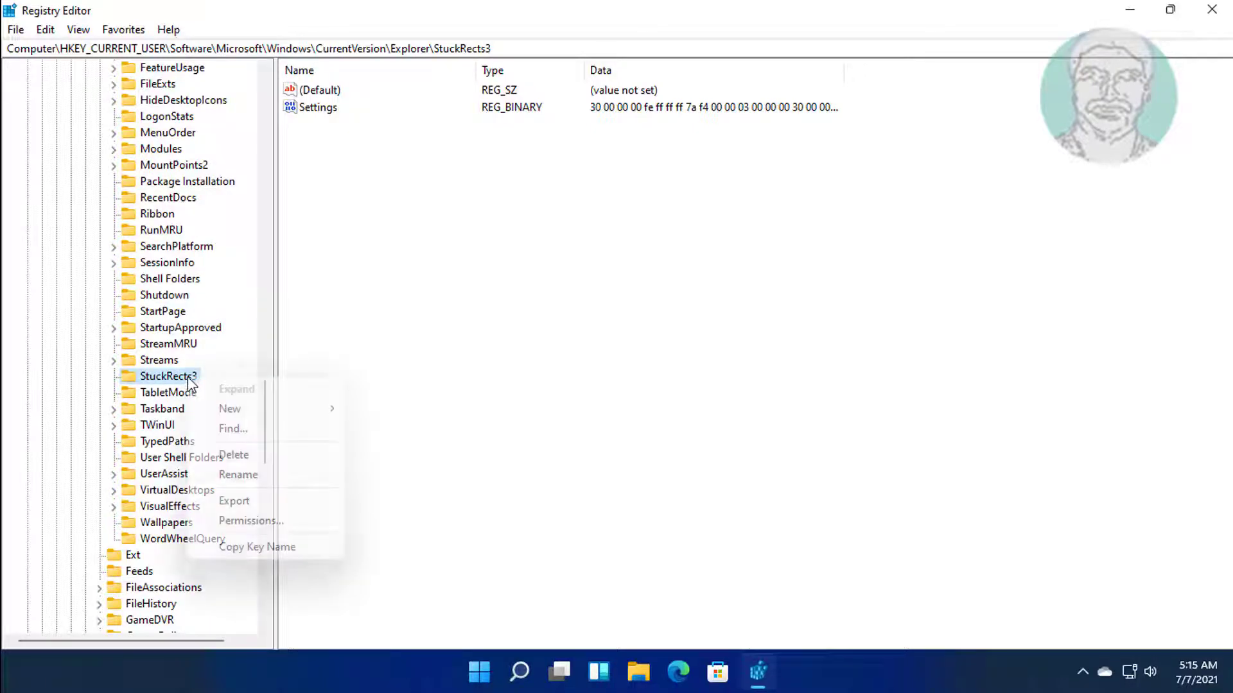
pyautogui.click(256, 501)
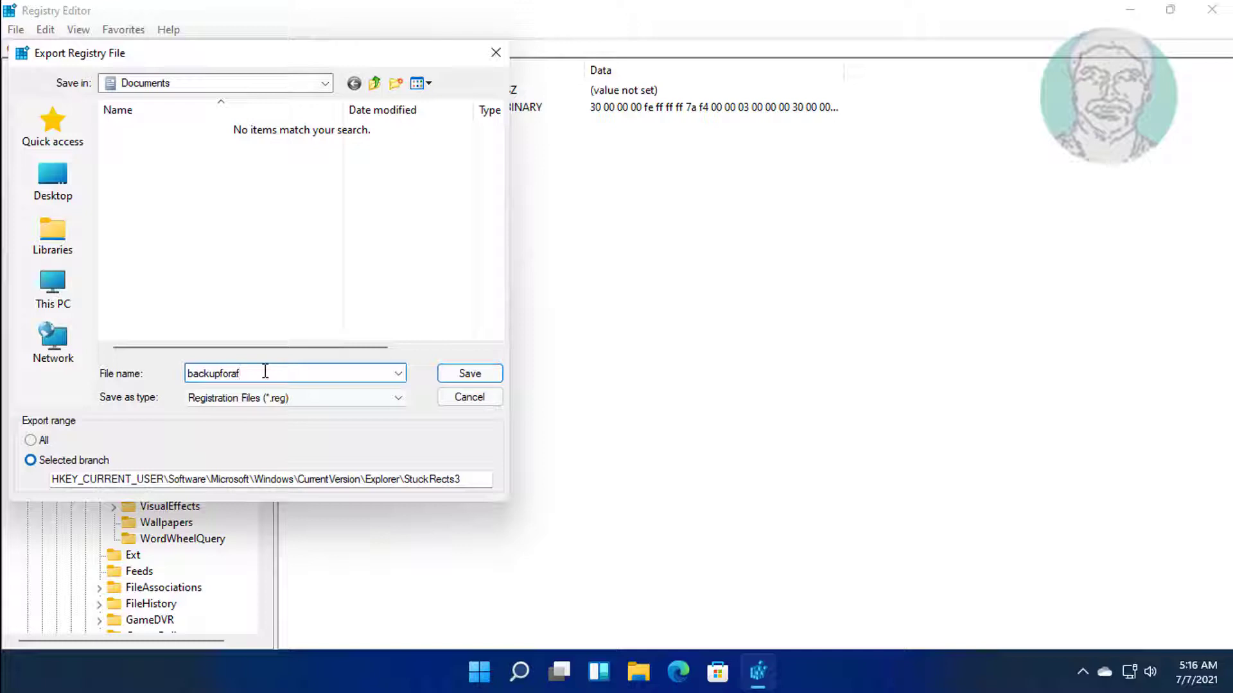
pyautogui.write('eruse')
pyautogui.click(473, 377)
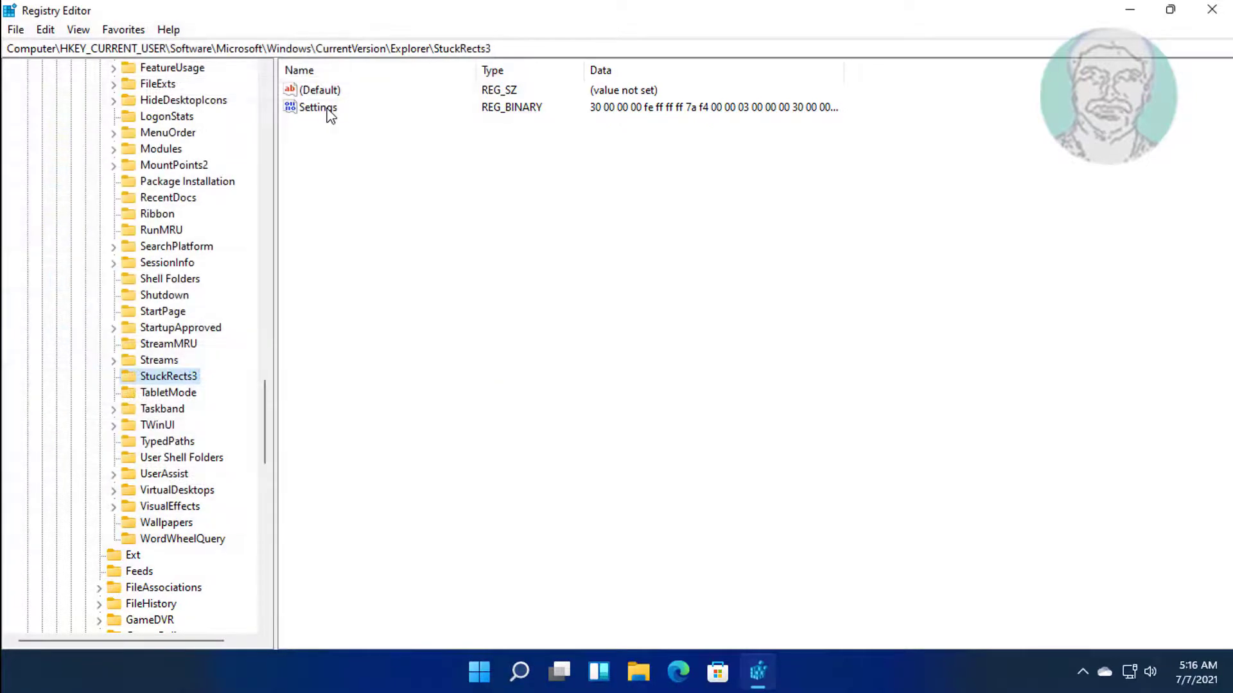
# Change the Settings byte in row 00000008 from 03 to 01, then restore down the window.
pyautogui.click(329, 114)
pyautogui.doubleClick(326, 109)
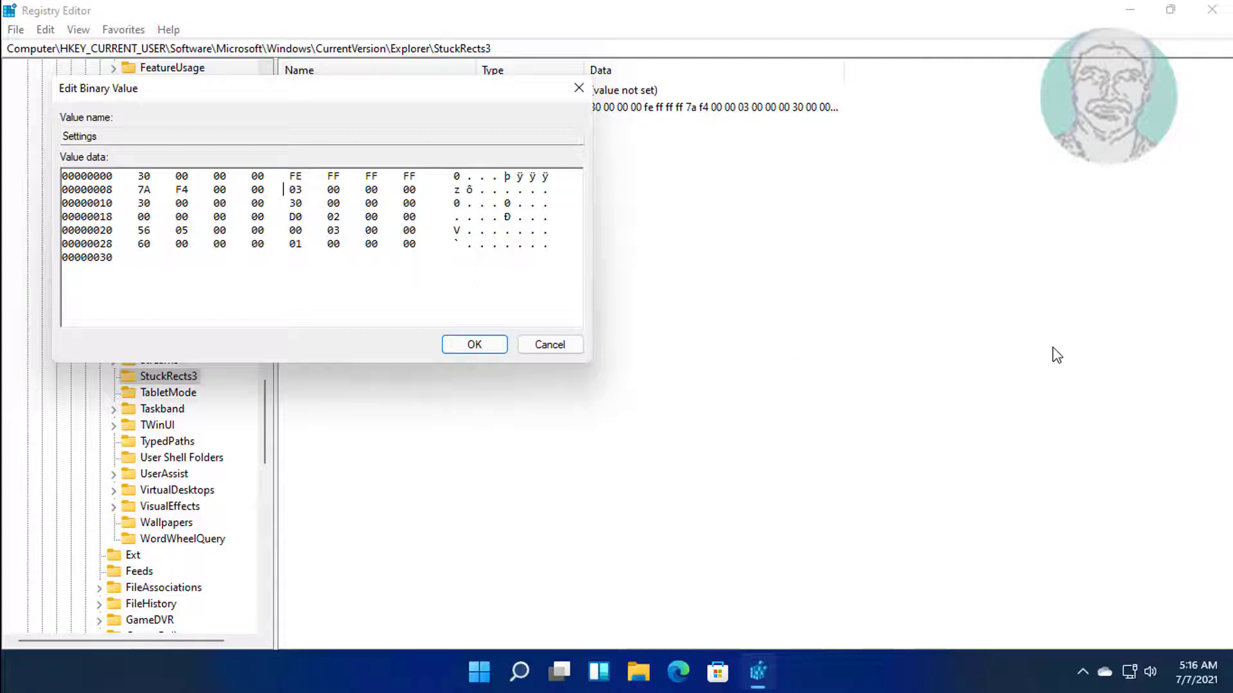
pyautogui.press('Delete')
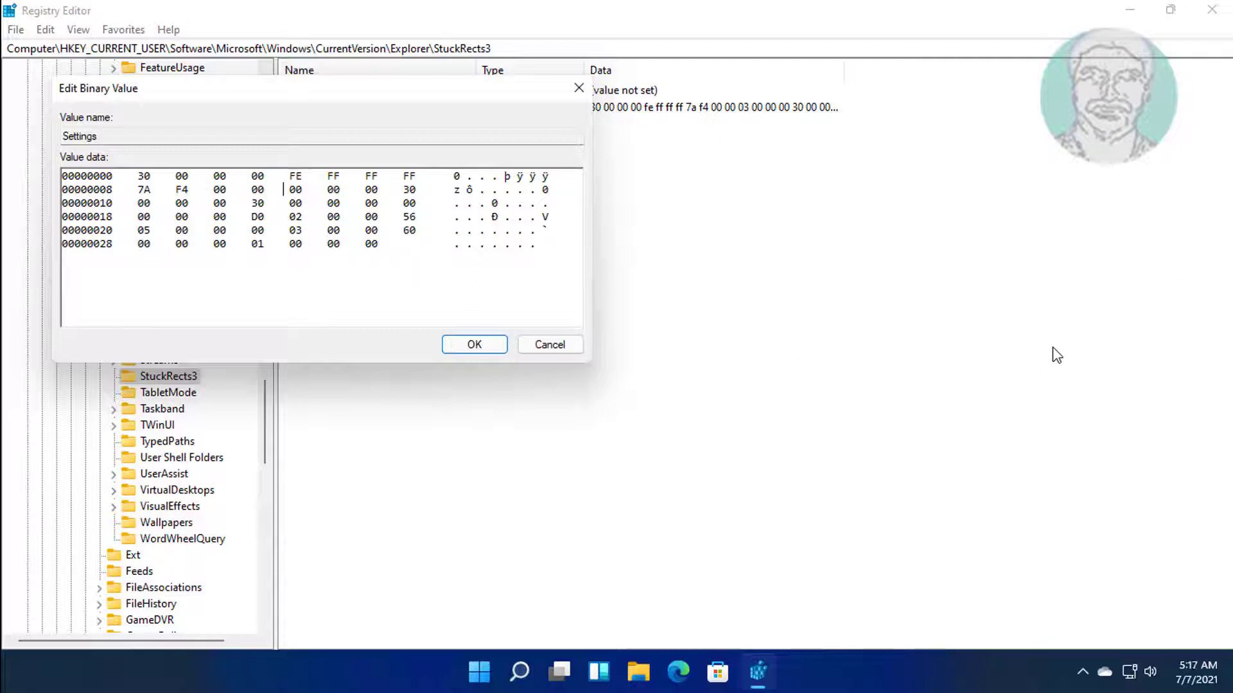
pyautogui.write('00')
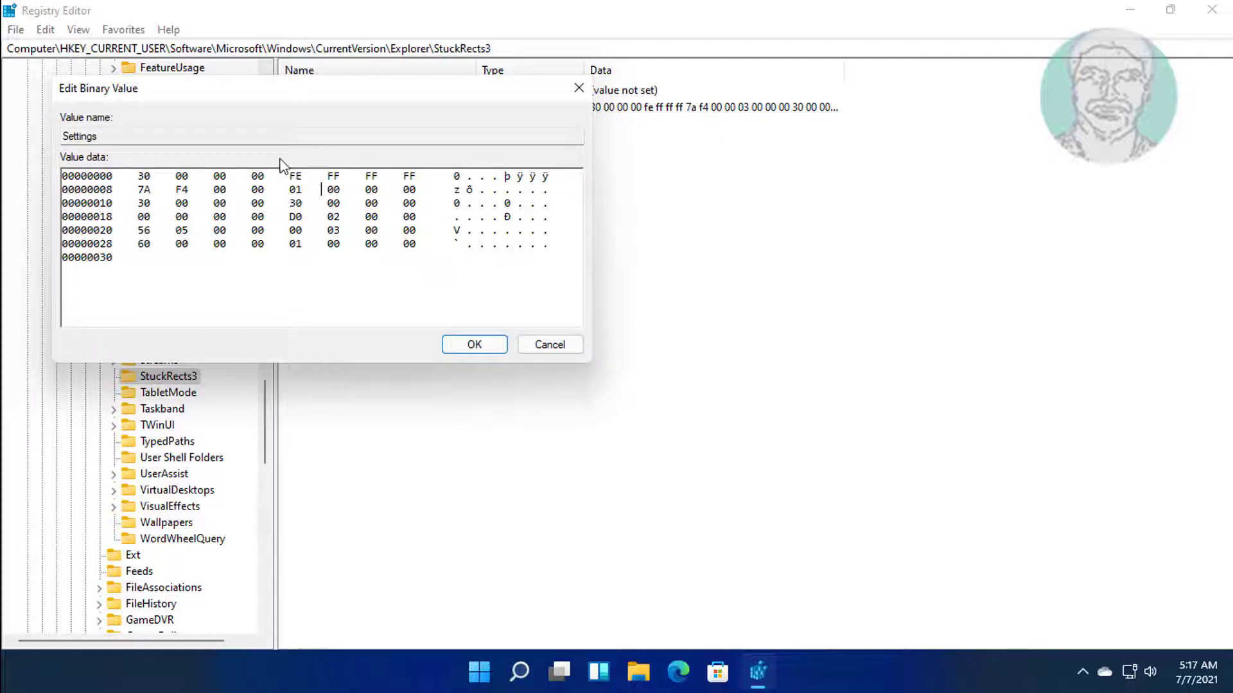
pyautogui.click(467, 346)
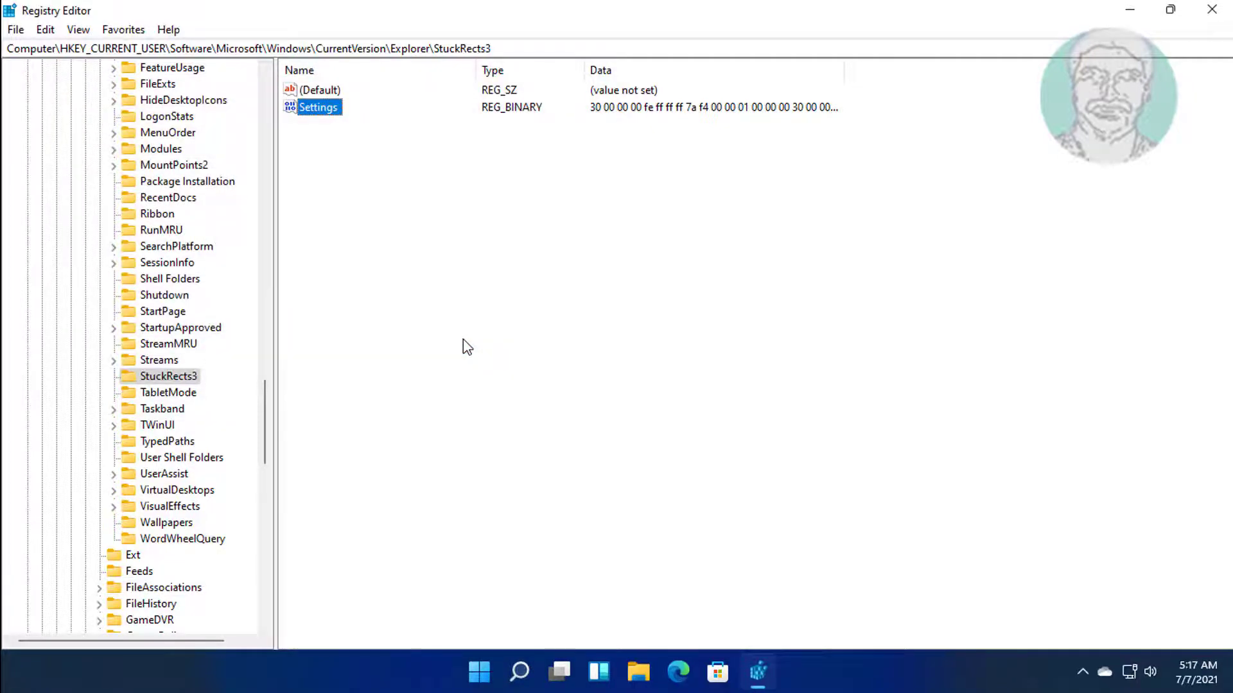
pyautogui.click(1170, 9)
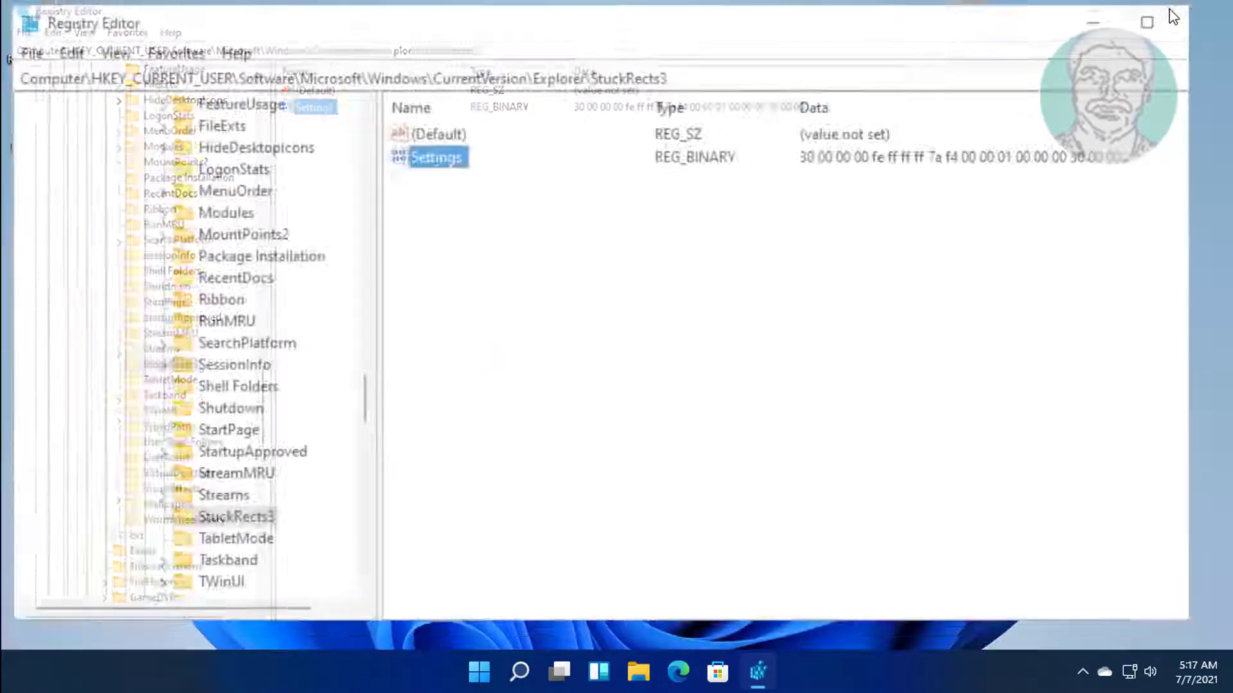
# Open Task Manager from the Start menu and restart Windows Explorer to apply the top taskbar.
pyautogui.click(876, 547)
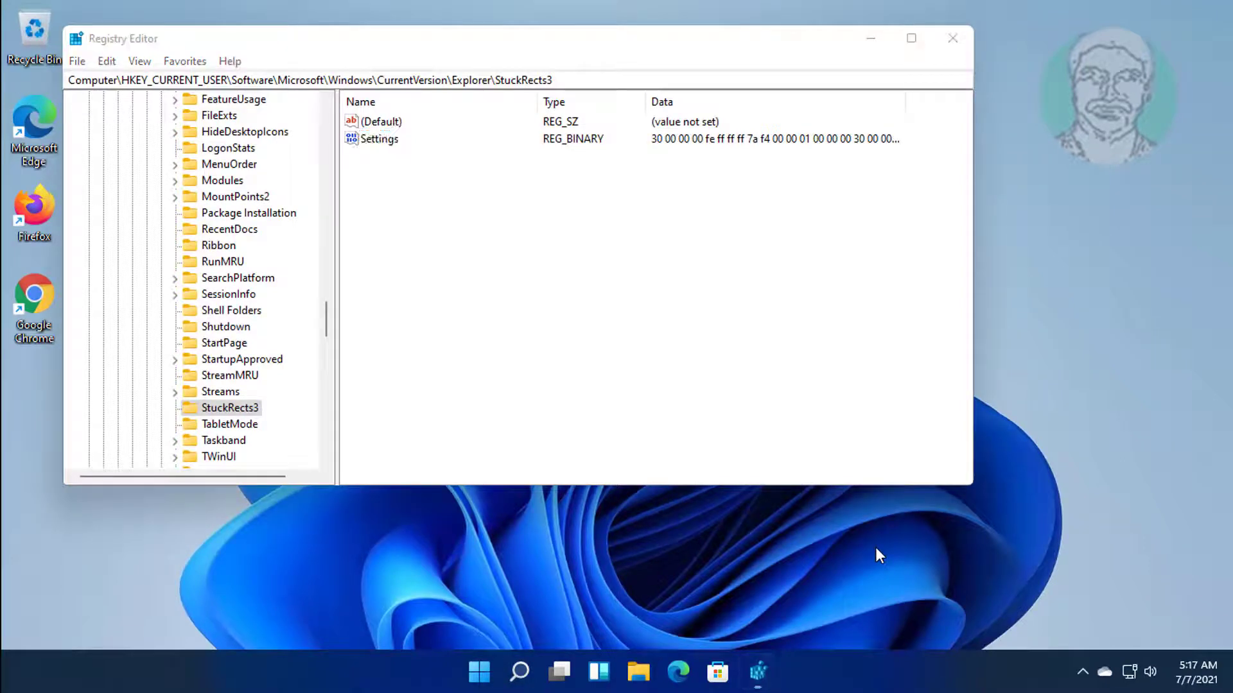
pyautogui.rightClick(486, 673)
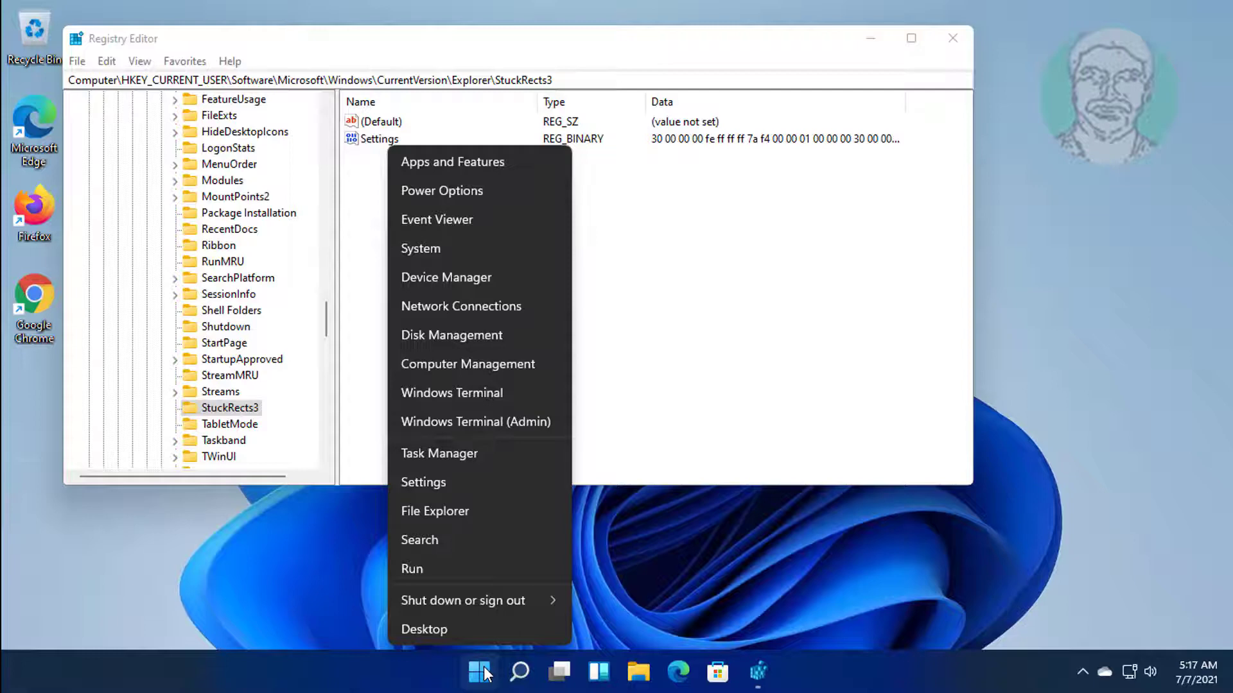
pyautogui.click(452, 454)
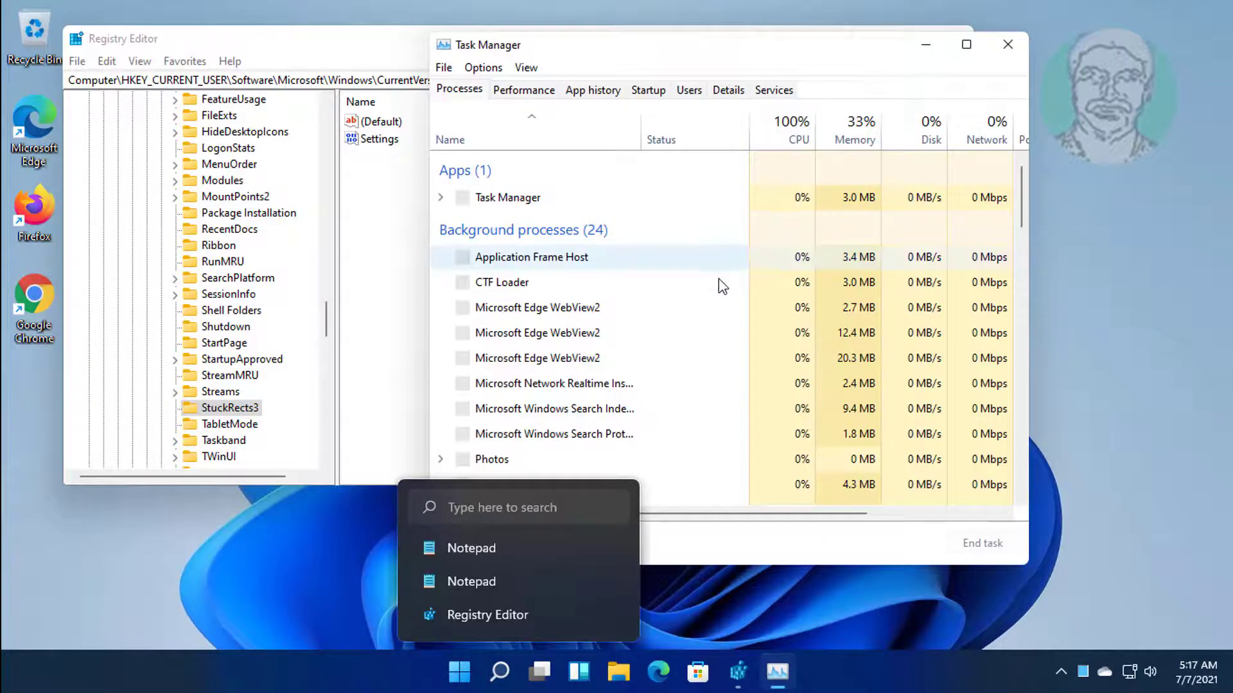
pyautogui.scroll(-5, 678, 345)
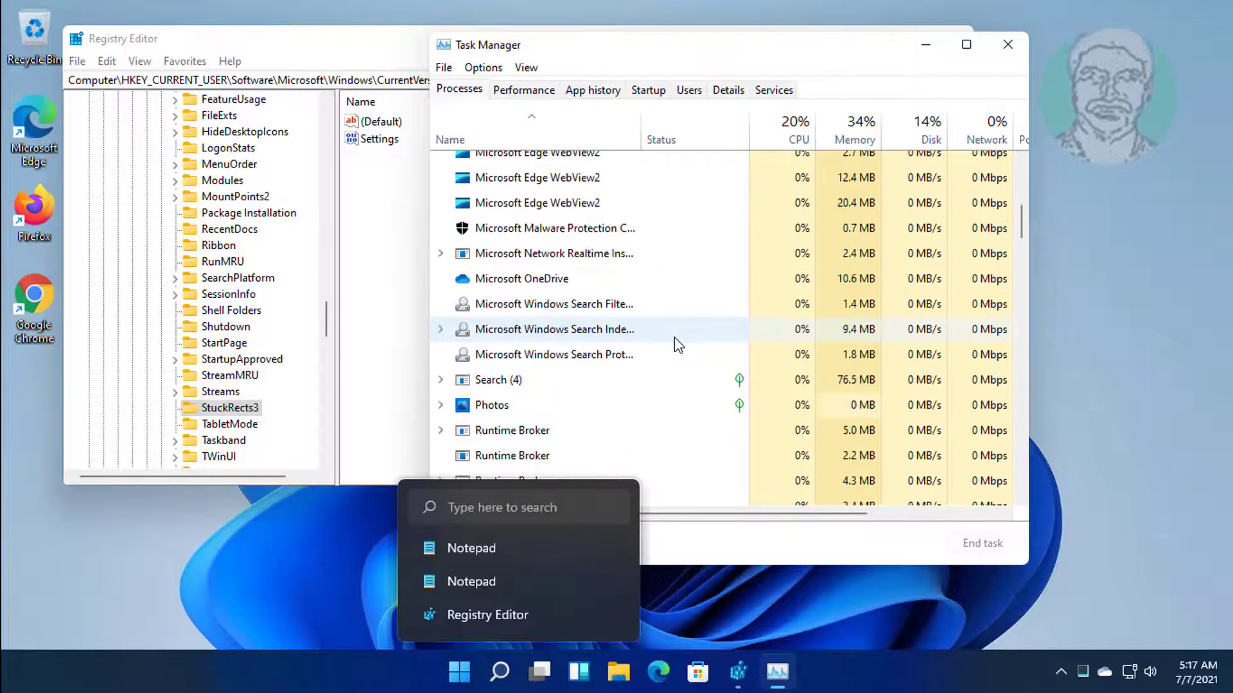
pyautogui.scroll(-15, 675, 340)
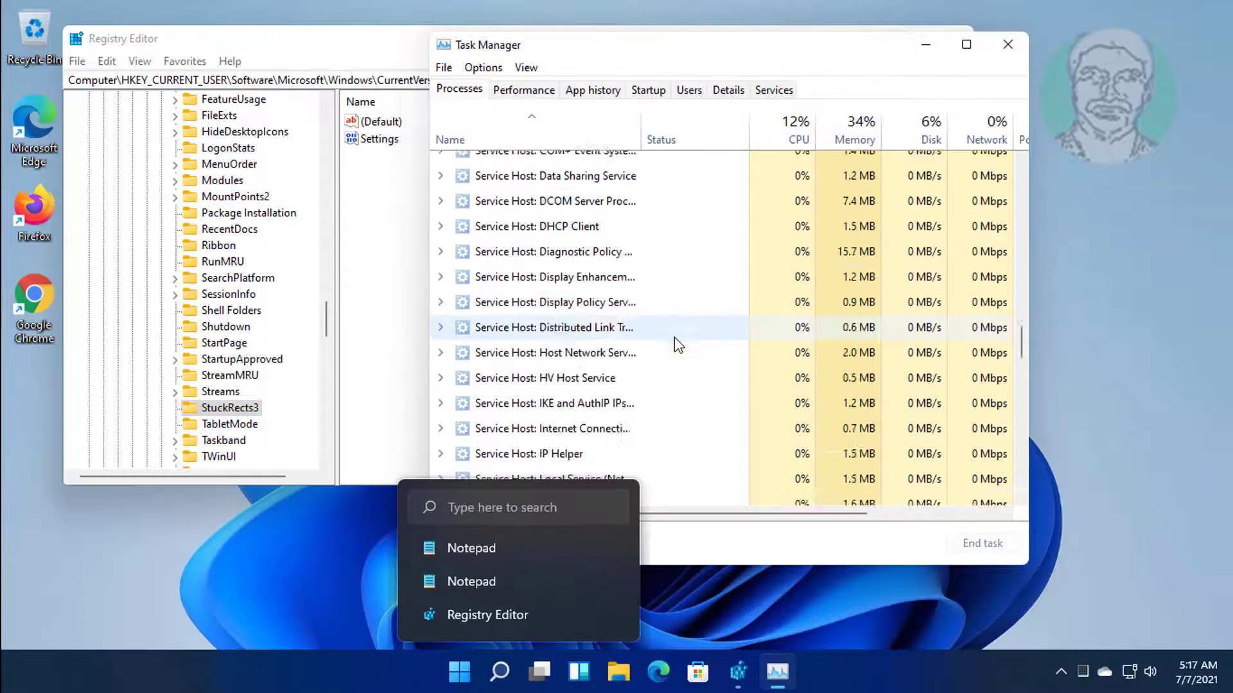
pyautogui.scroll(-15, 674, 337)
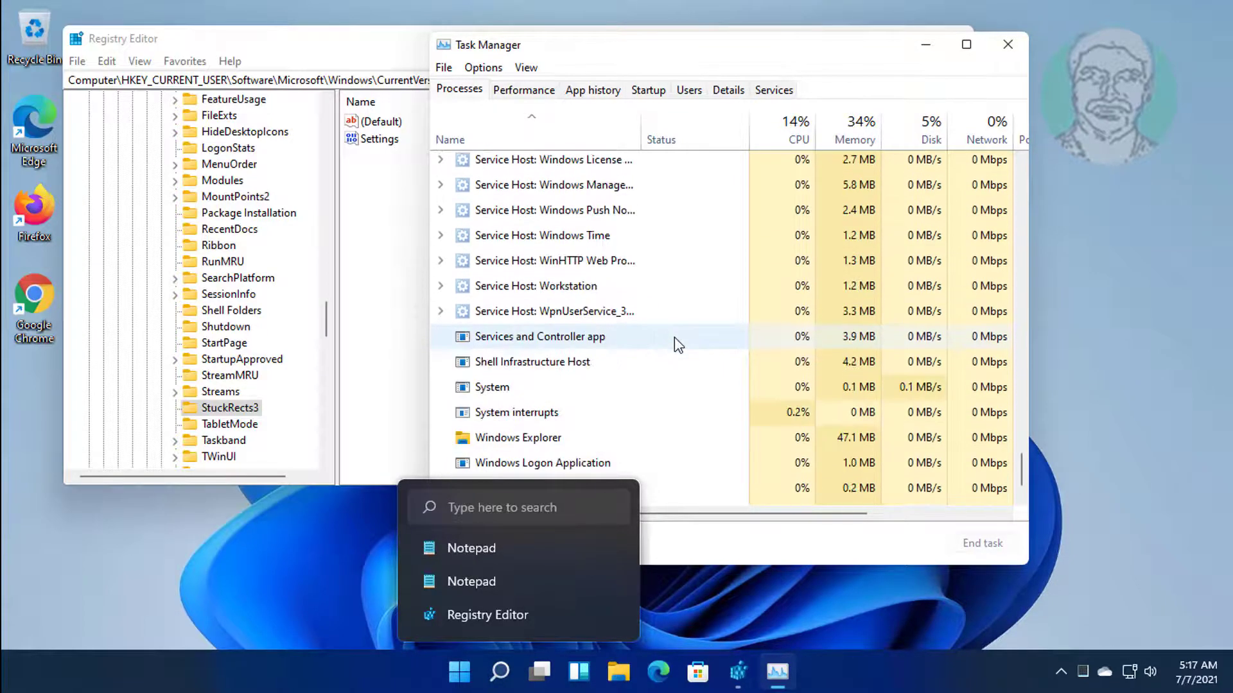
pyautogui.scroll(-1, 674, 337)
pyautogui.click(548, 393)
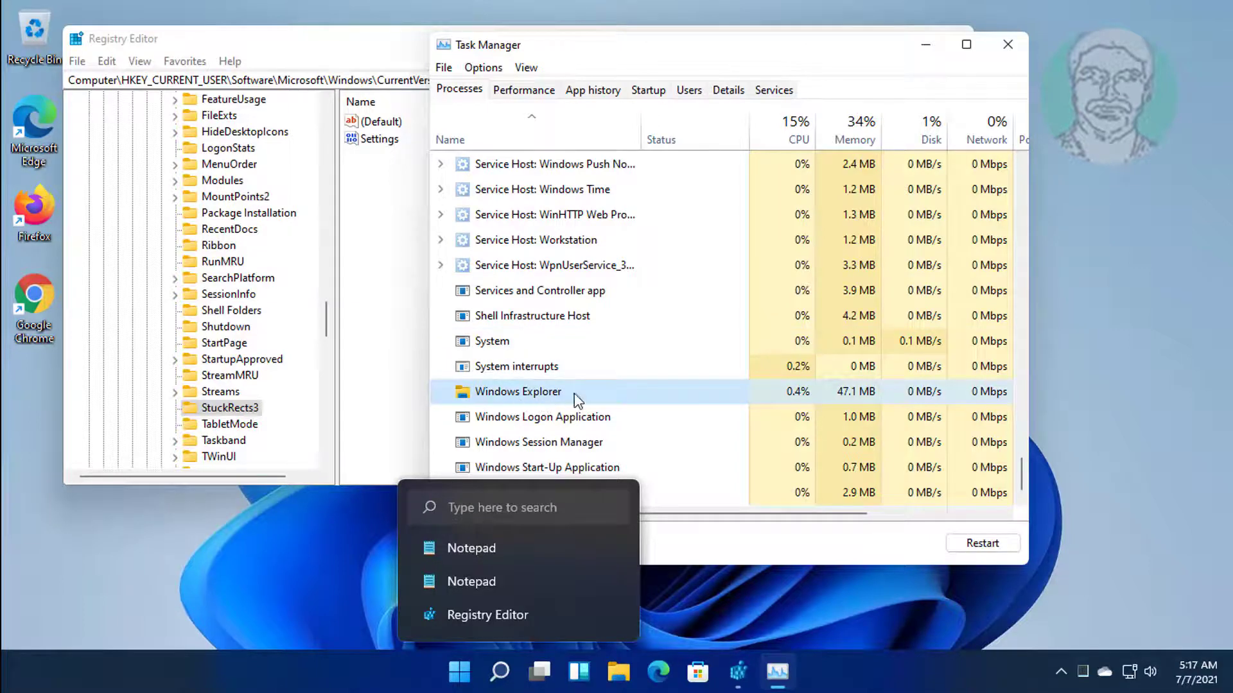
pyautogui.click(994, 546)
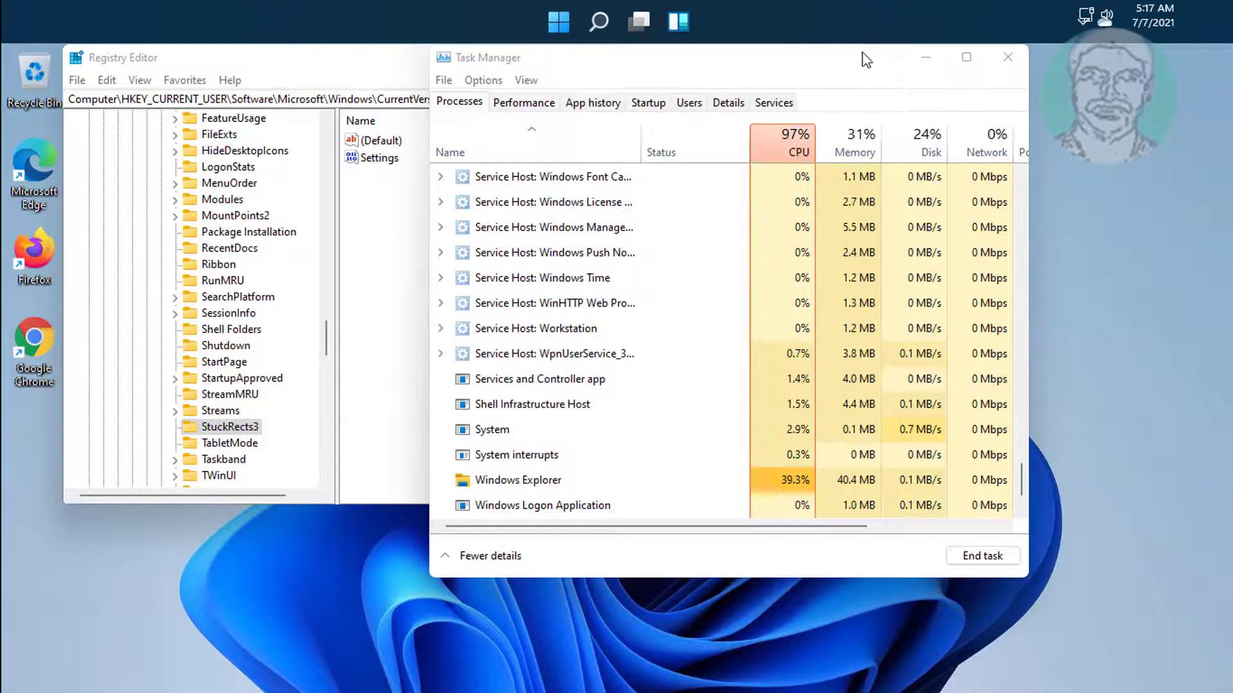
# Rearrange and minimize Task Manager and Registry Editor, then restore Registry Editor at StuckRects3.
pyautogui.moveTo(866, 60); pyautogui.dragTo(960, 189)
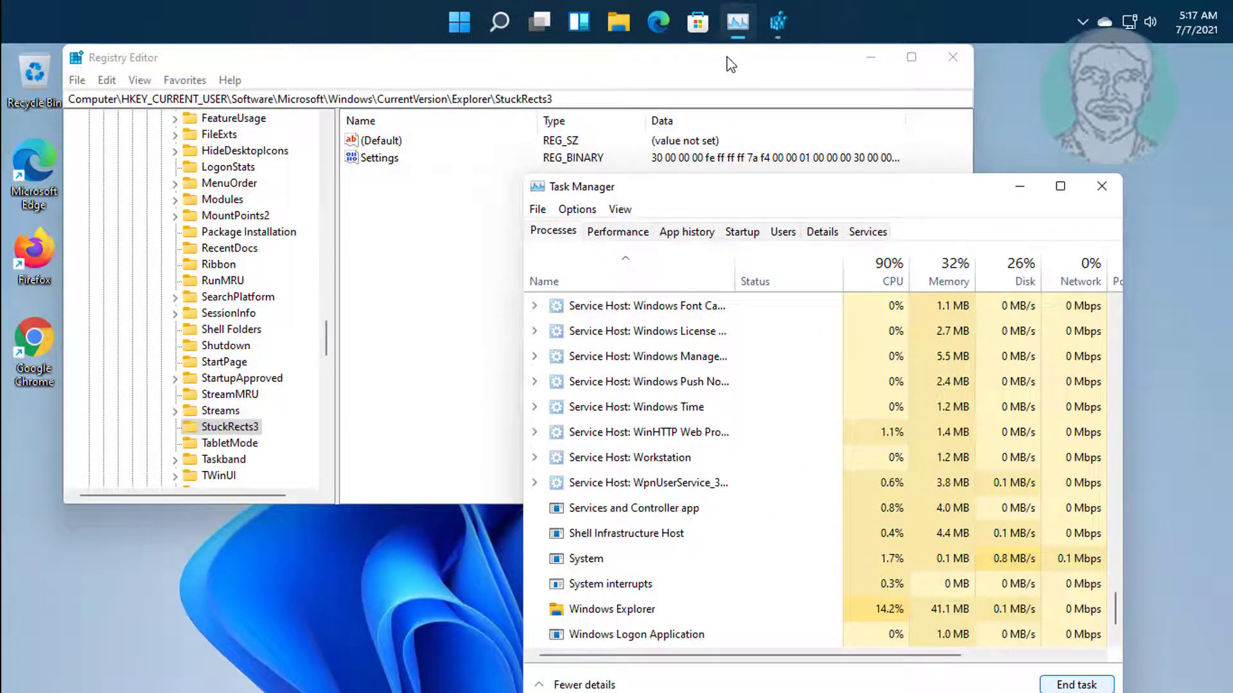
pyautogui.moveTo(731, 65); pyautogui.dragTo(677, 91)
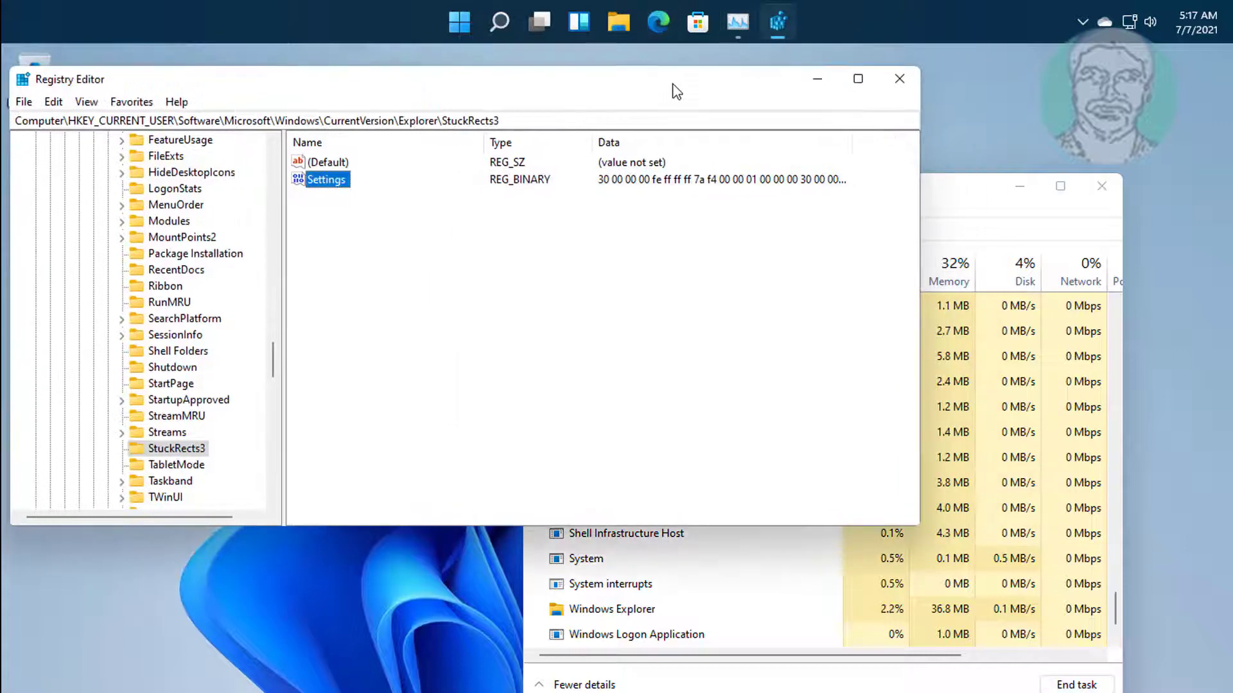
pyautogui.moveTo(973, 191); pyautogui.dragTo(1063, 187)
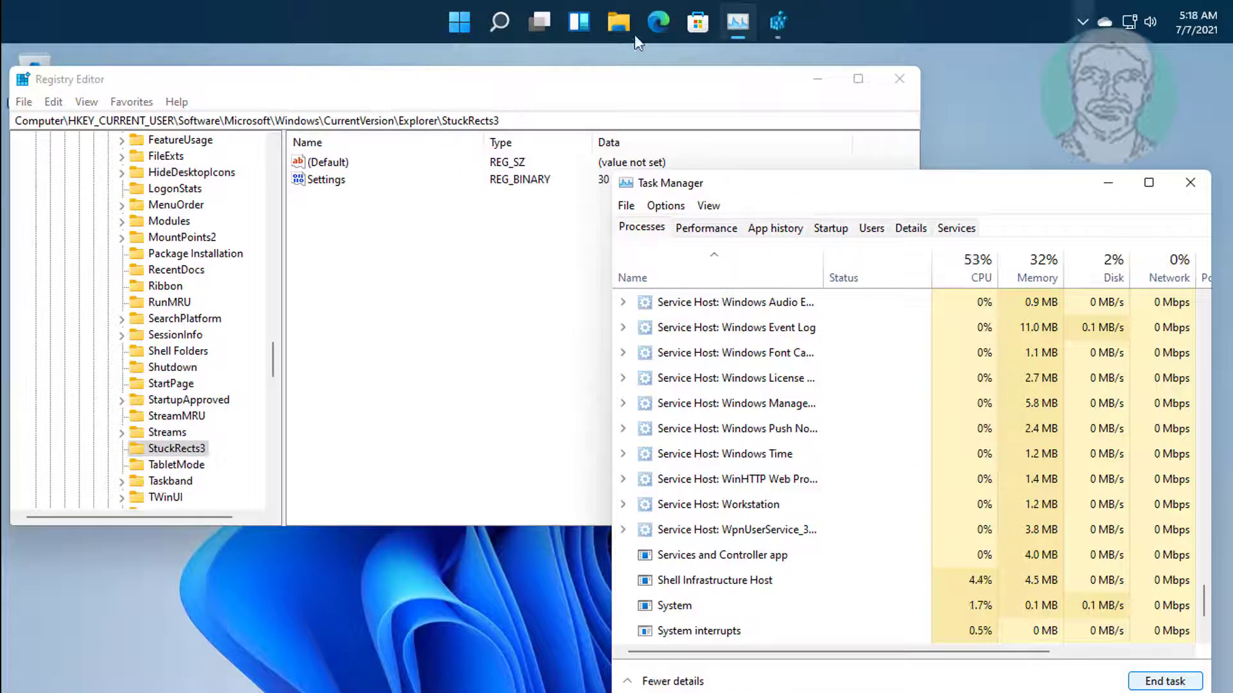
pyautogui.click(818, 79)
pyautogui.click(1109, 184)
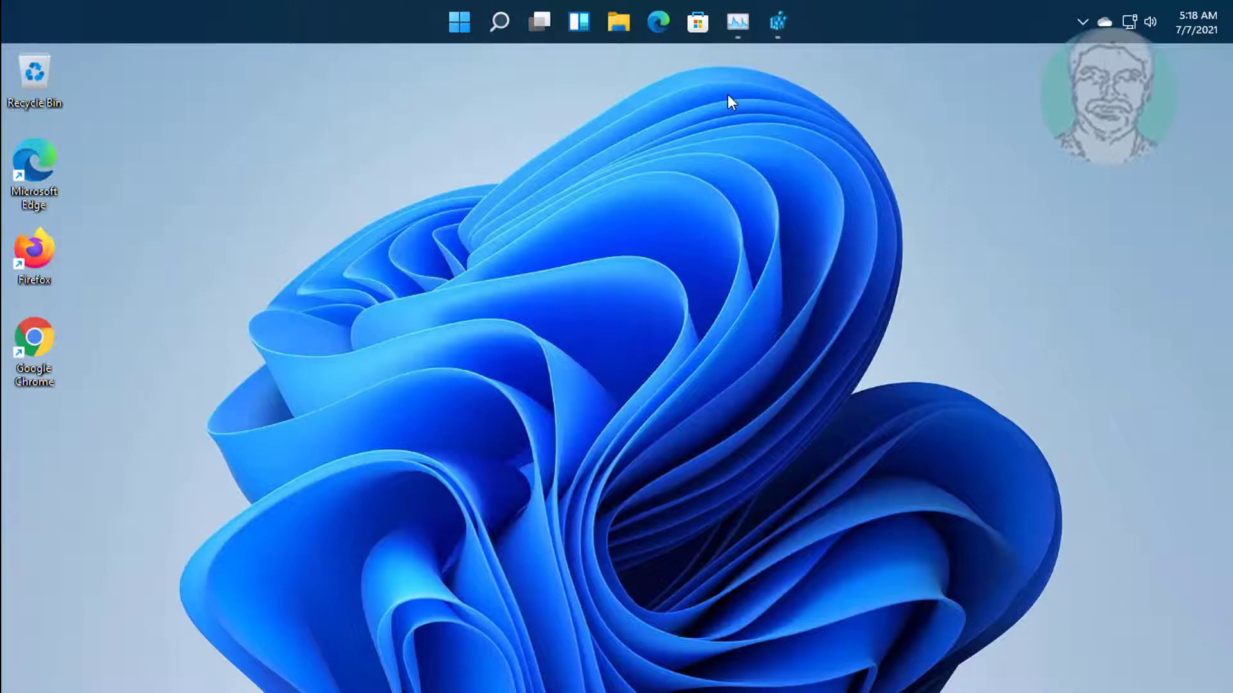
pyautogui.click(781, 24)
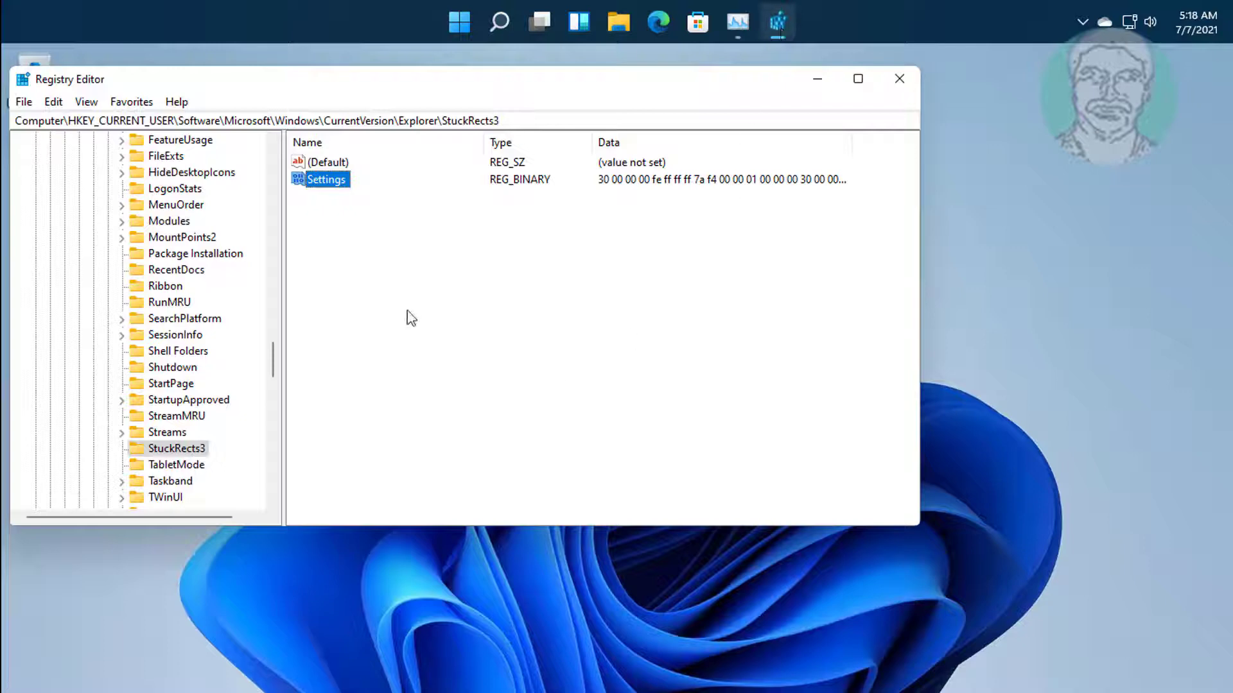
# Set the Settings byte in row 00000008 back from 01 to 03.
pyautogui.doubleClick(325, 181)
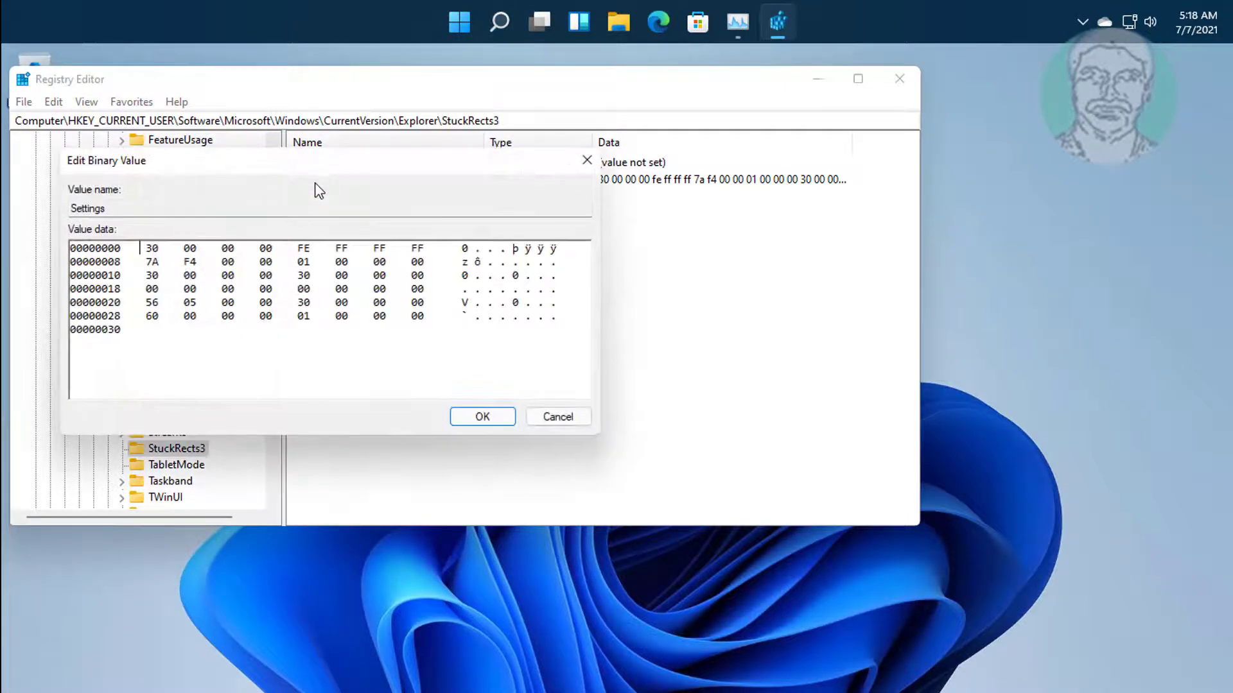
pyautogui.click(294, 263)
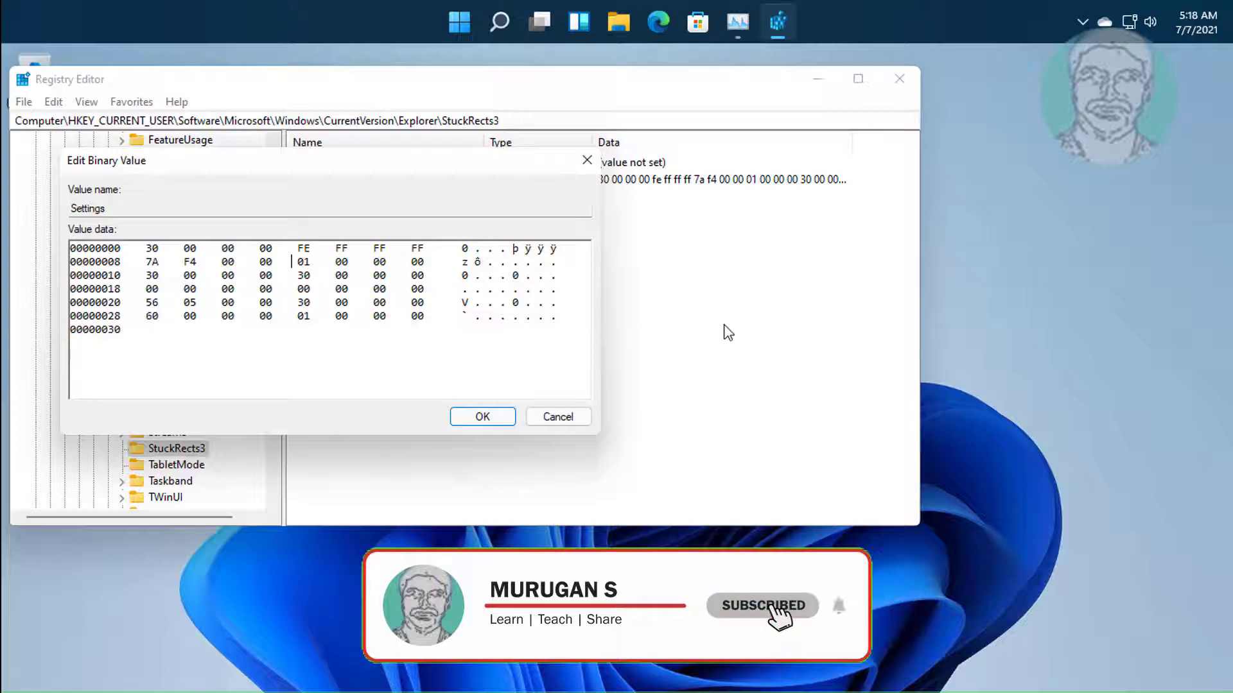
pyautogui.press('Delete')
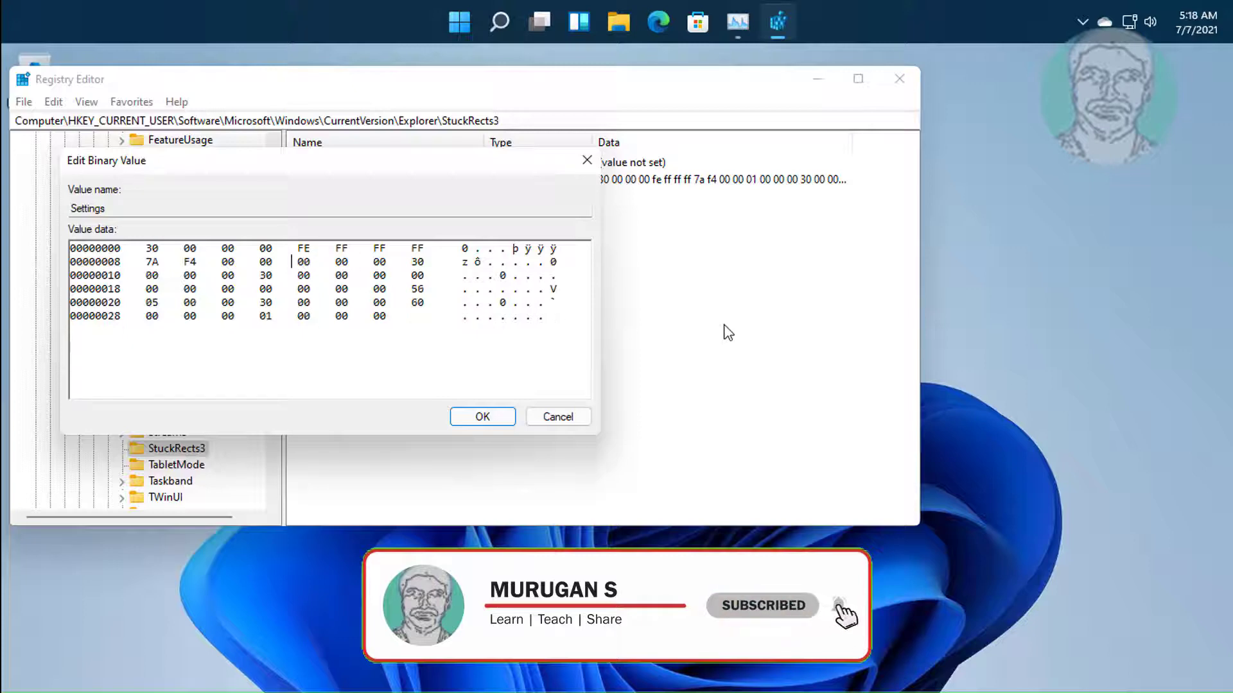
pyautogui.write('03')
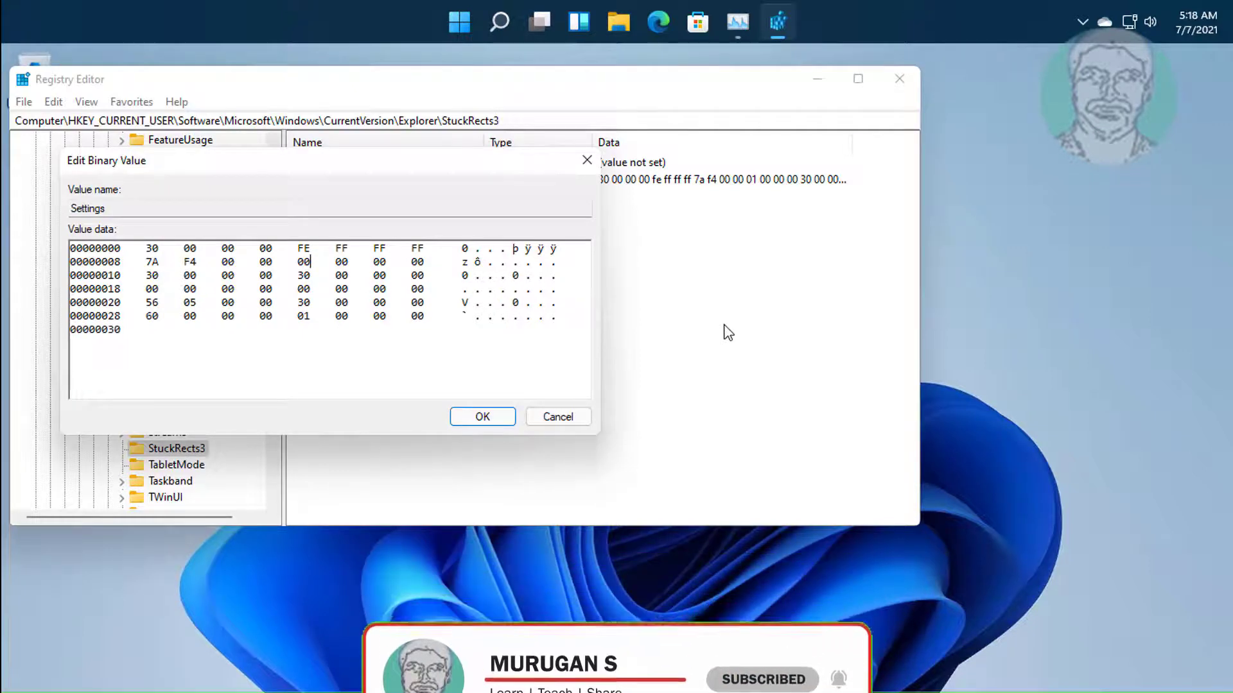
pyautogui.click(483, 418)
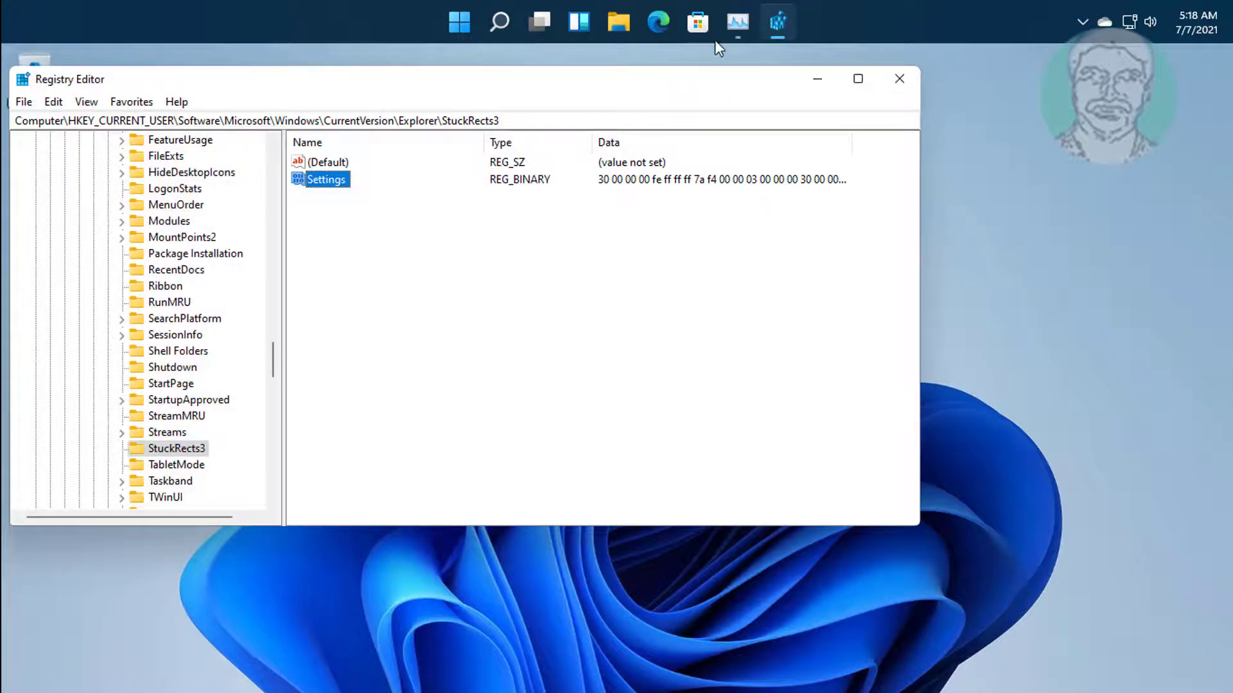
# Restart Windows Explorer in Task Manager to return the taskbar to the bottom, then close Task Manager.
pyautogui.click(737, 26)
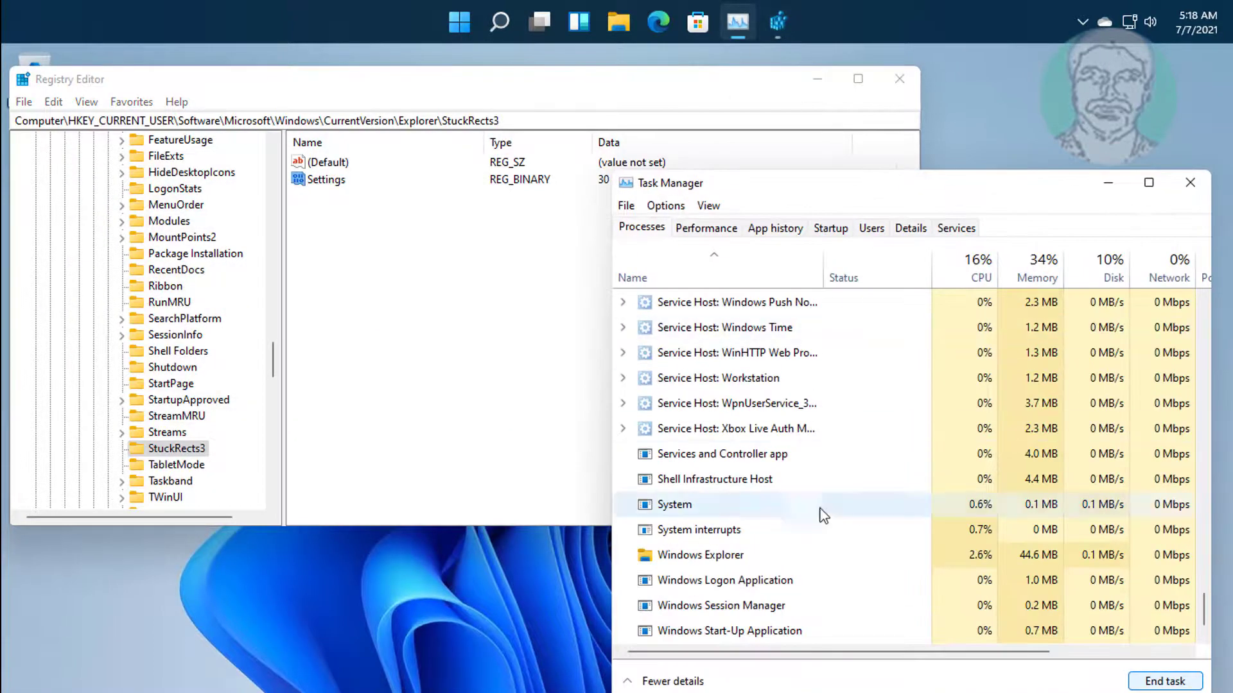
pyautogui.click(694, 557)
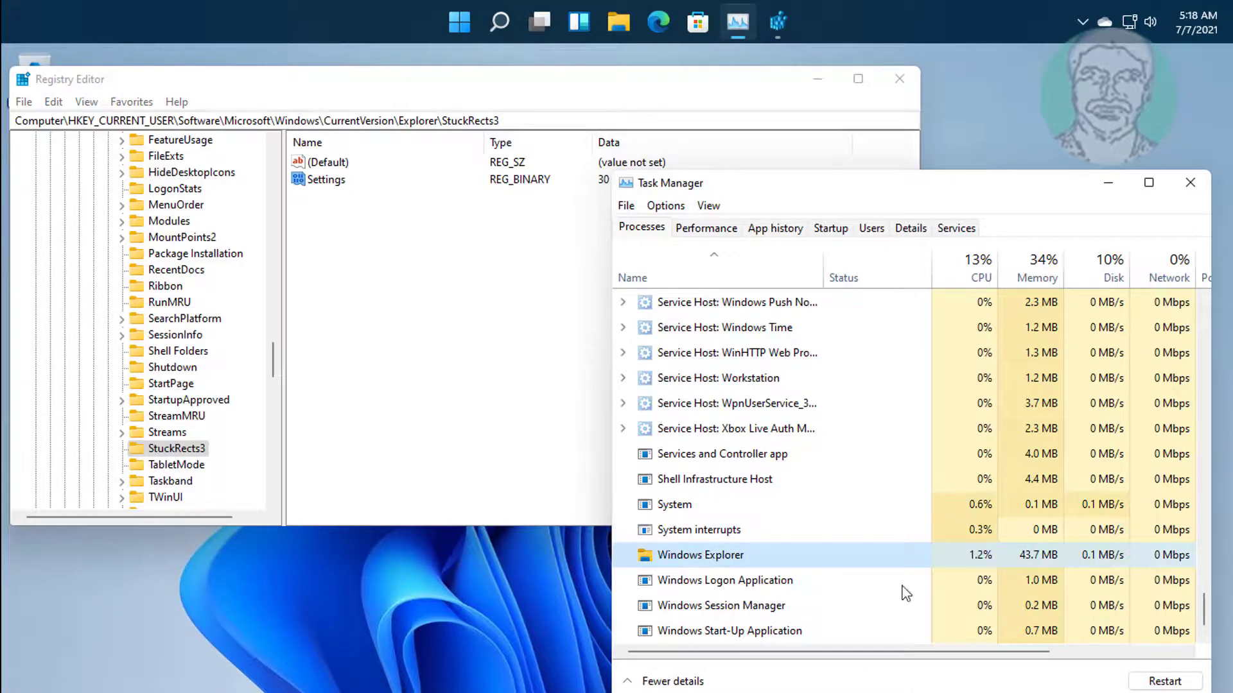
pyautogui.click(1187, 686)
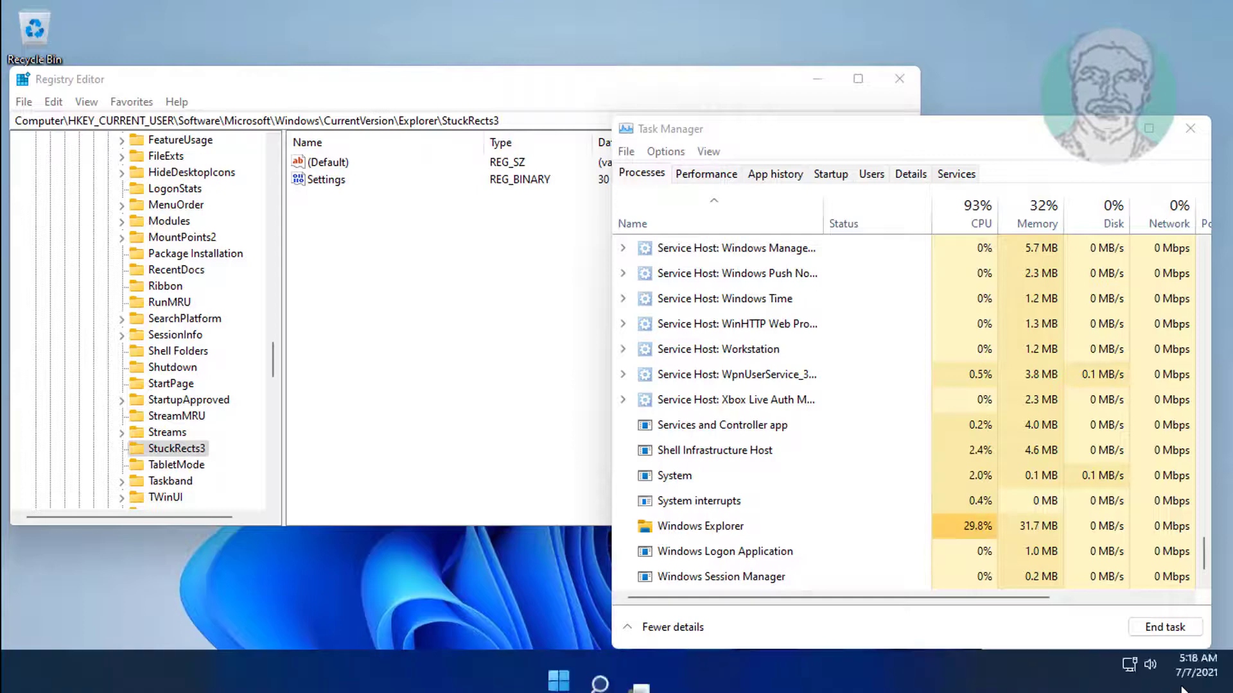
pyautogui.click(1189, 128)
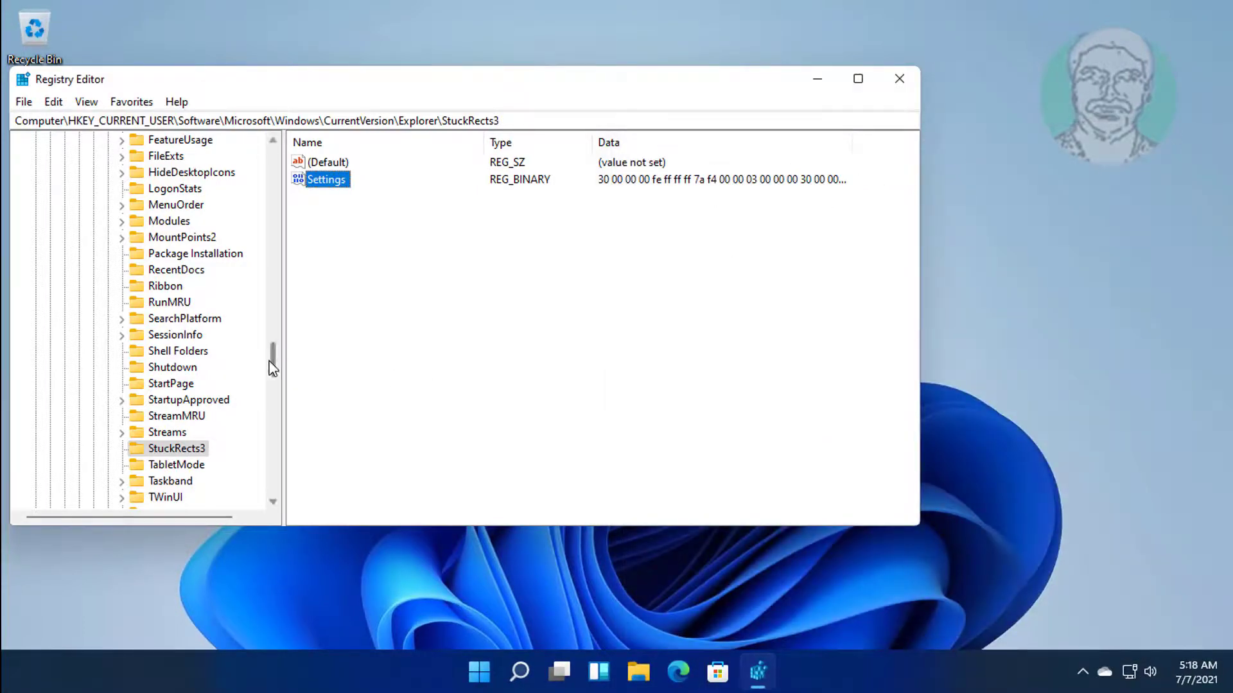
# Collapse the Microsoft, Software and HKEY_CURRENT_USER keys and close Registry Editor.
pyautogui.moveTo(272, 367); pyautogui.dragTo(129, 264)
pyautogui.click(64, 416)
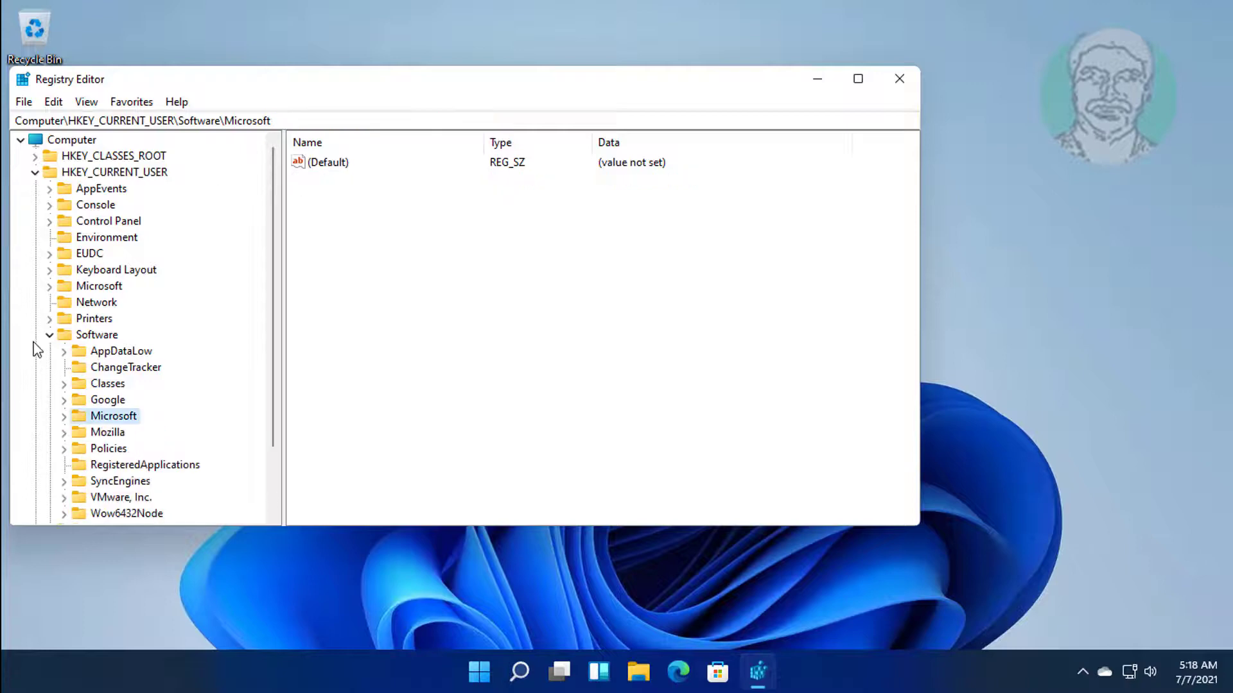
pyautogui.click(50, 335)
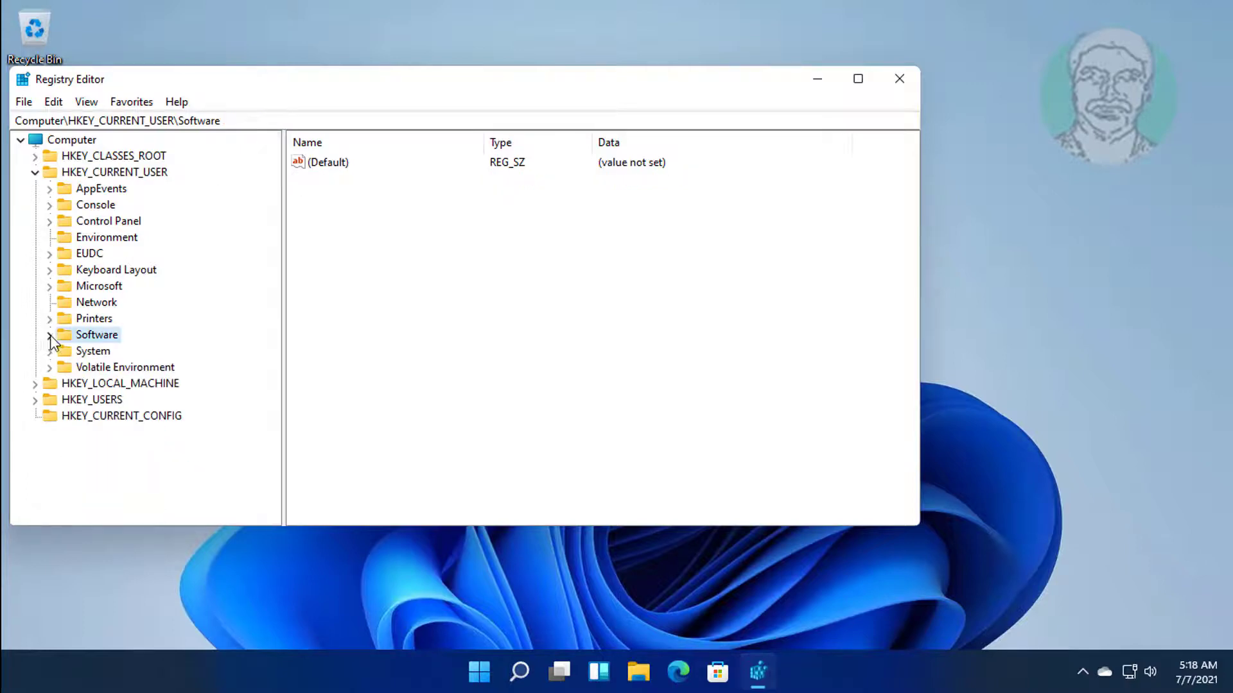
pyautogui.click(34, 173)
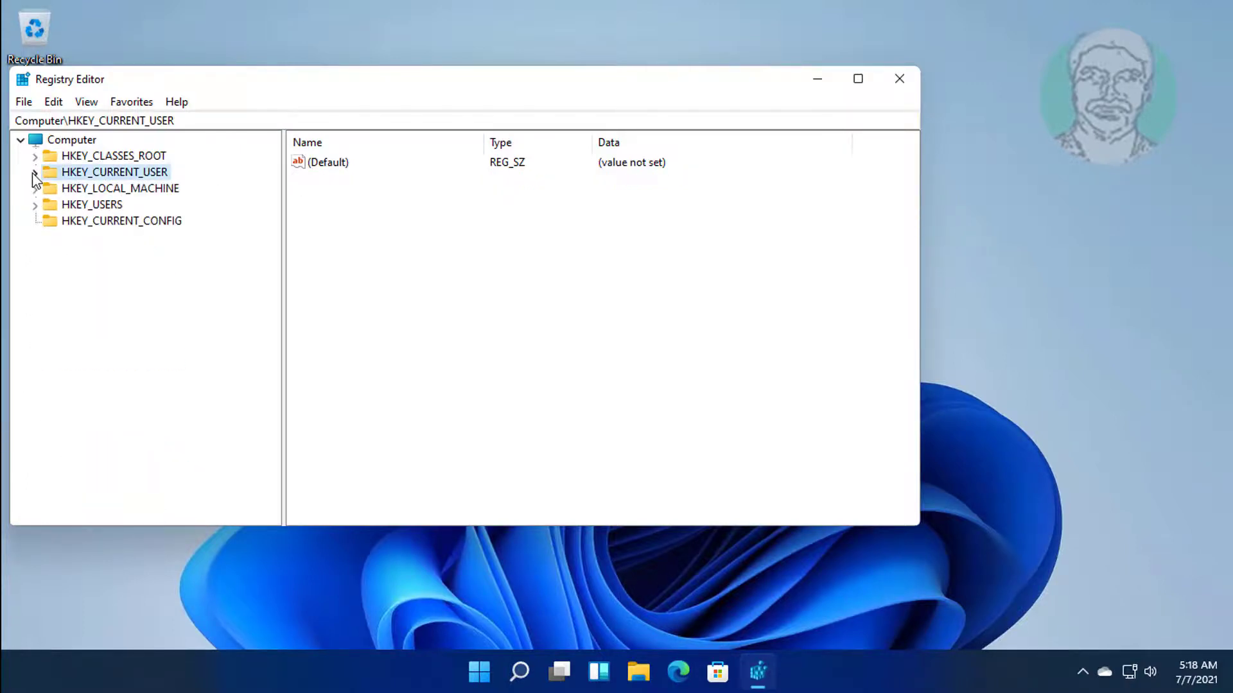
pyautogui.click(899, 79)
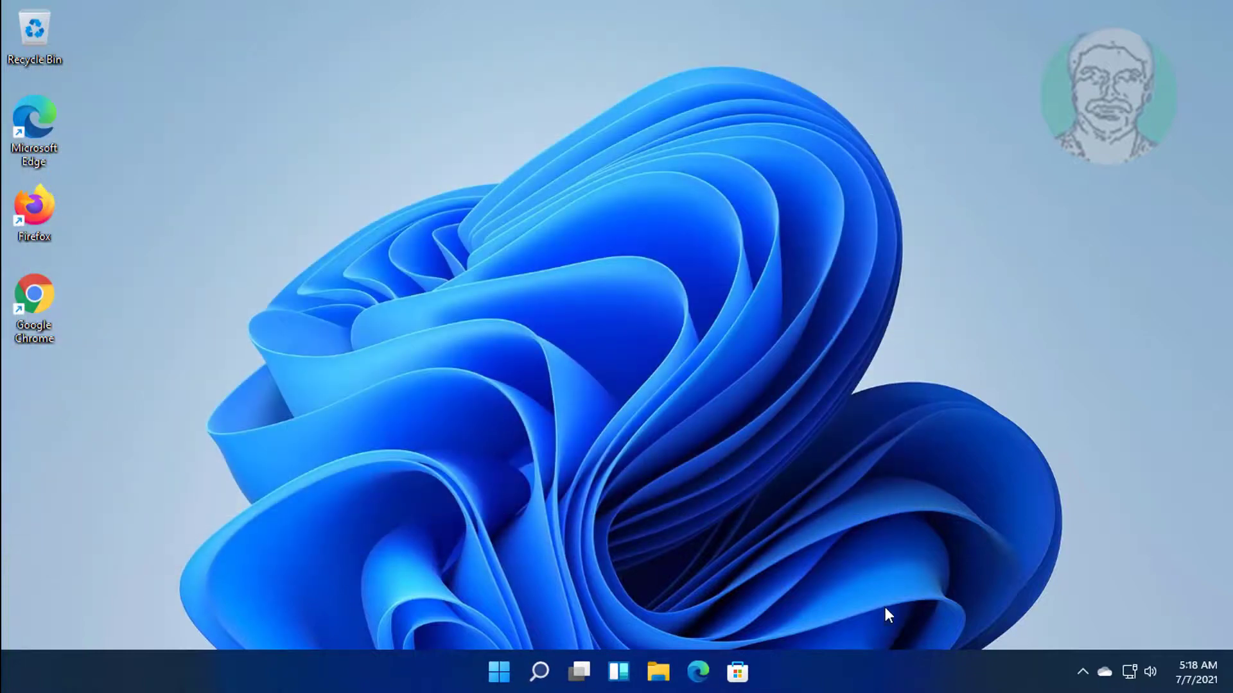